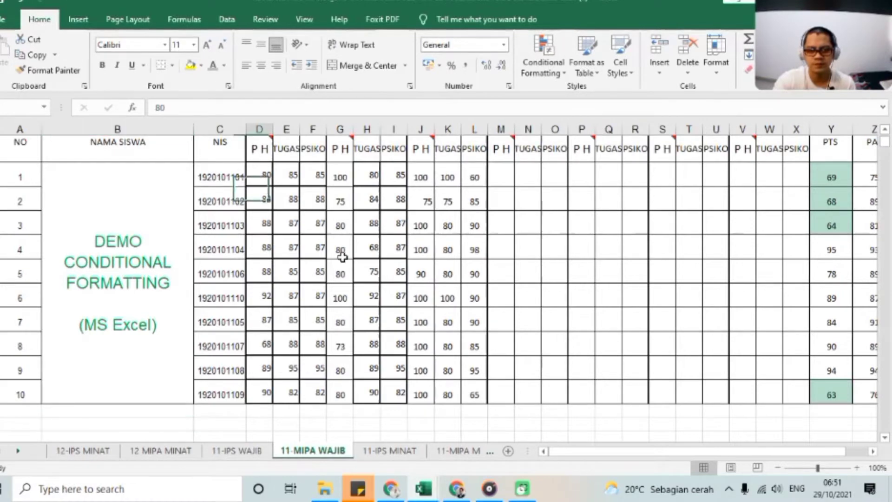
Highlight grades less than 75 in columns D to L for all ten students with Light Red Fill with Dark Red Text.
mouse_move(265, 179)
mouse_down()
mouse_move(429, 377)
mouse_move(473, 396)
mouse_up()
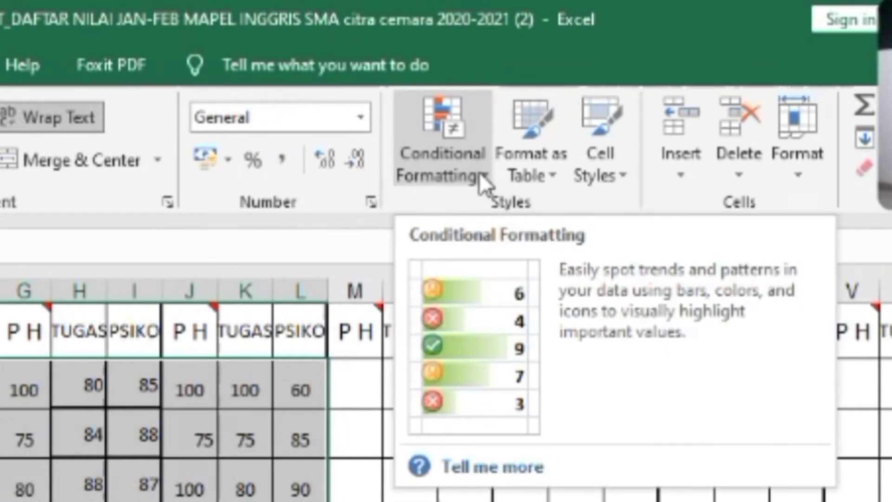
click(479, 173)
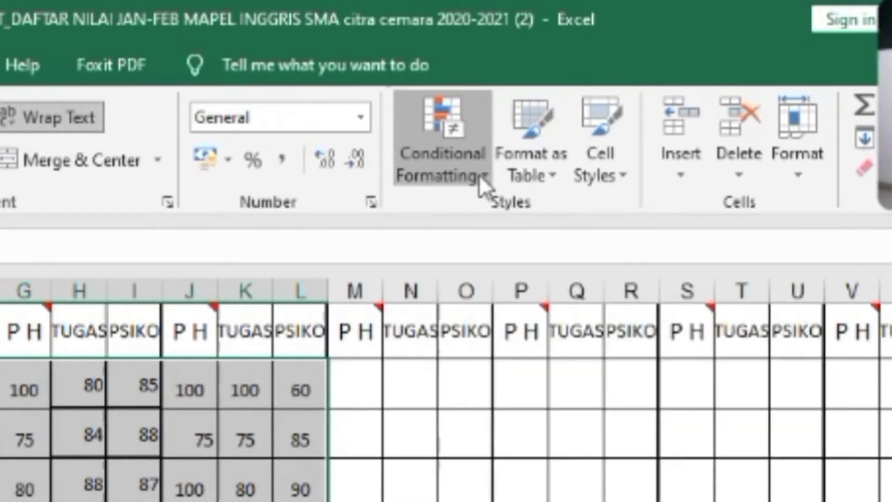
mouse_move(550, 238)
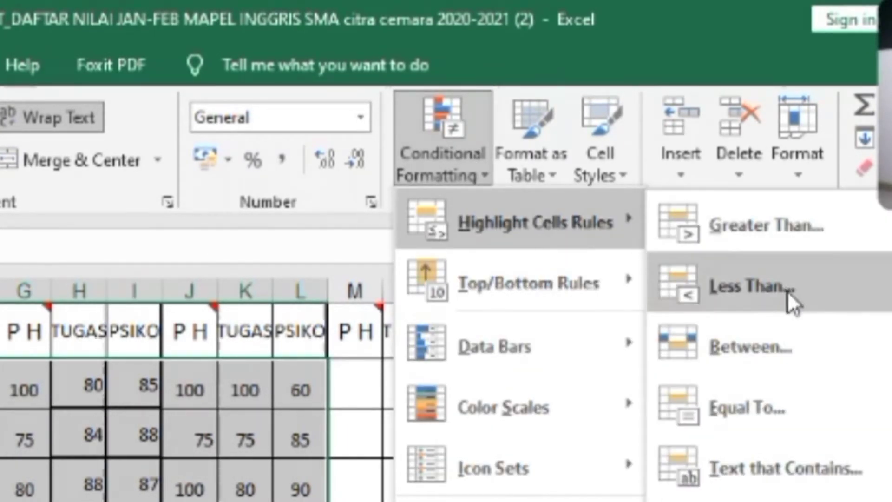
click(787, 291)
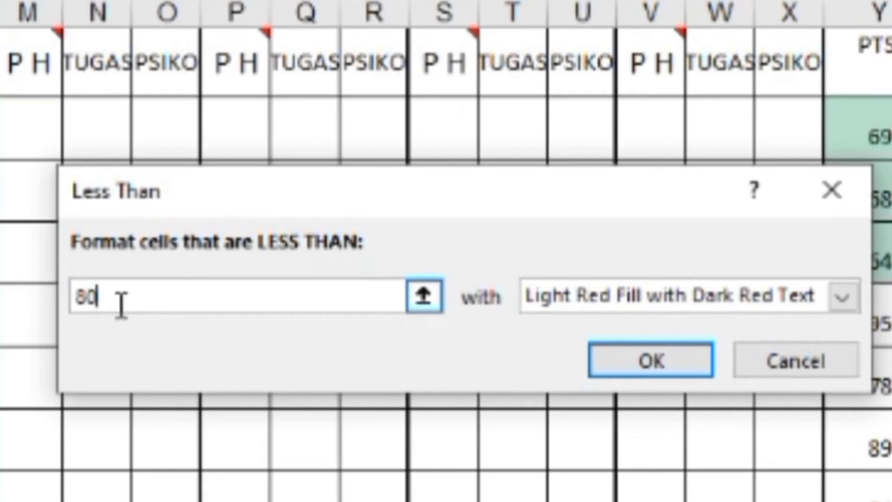
text(75)
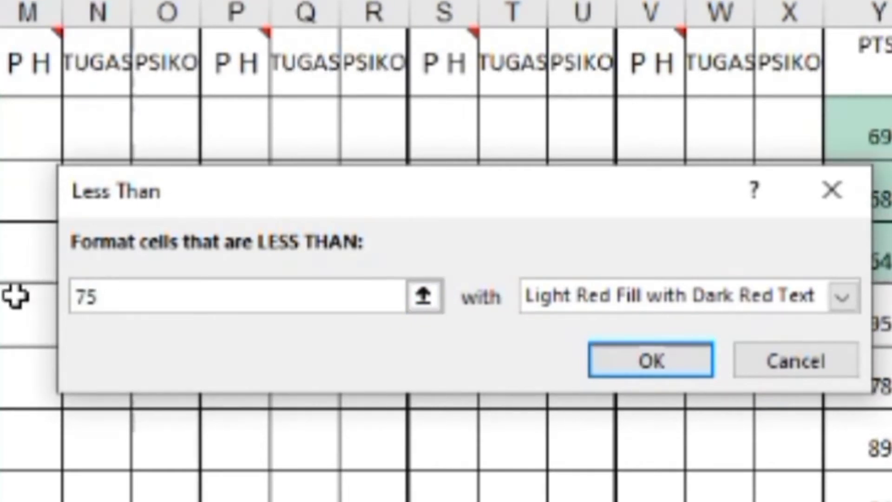
click(656, 372)
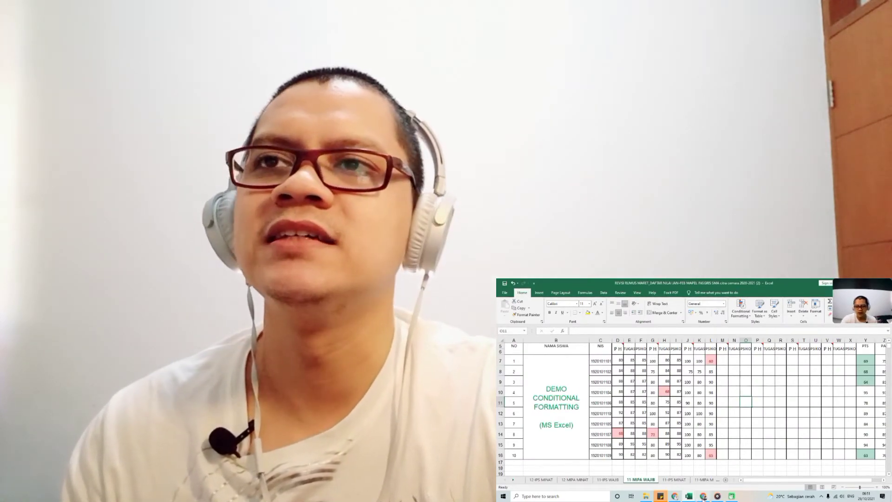
Switch to the Google Sheets copy of the grade list on the 11-IPS WAJIB sheet.
mouse_move(704, 498)
click(705, 470)
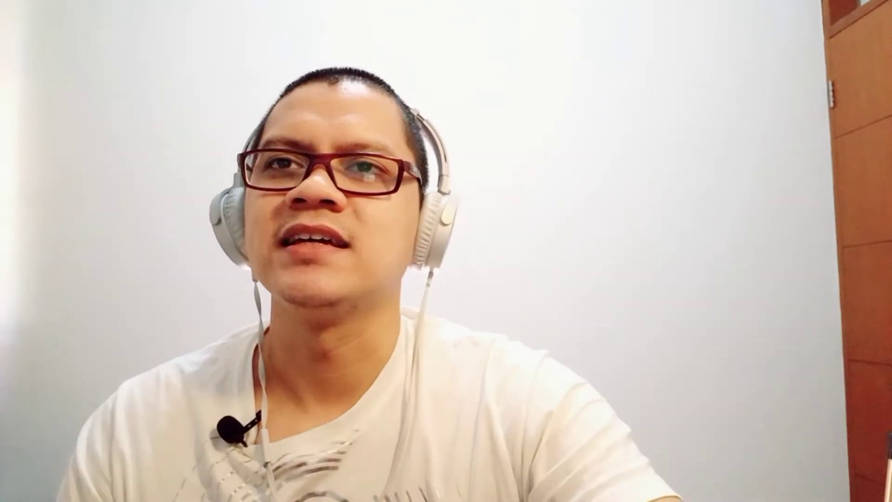
click(708, 449)
click(632, 435)
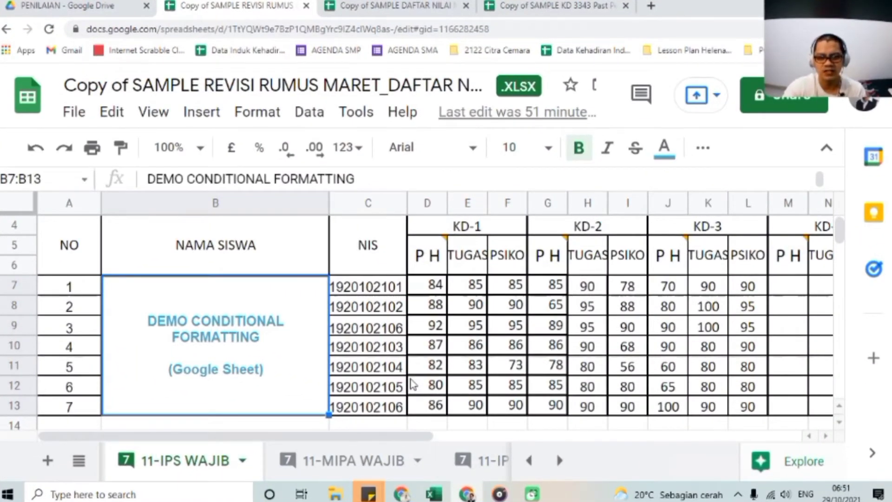
Start a conditional formatting rule for the student grades in D7:L13.
drag(433, 285, 744, 408)
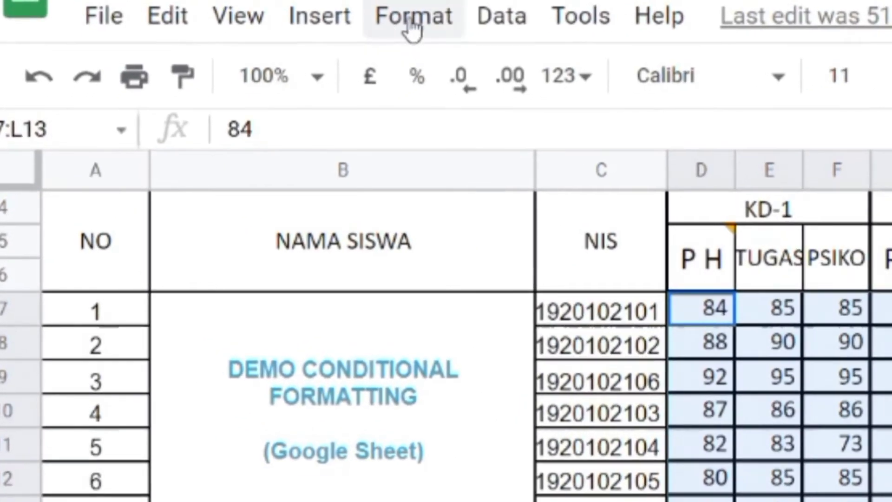
click(404, 25)
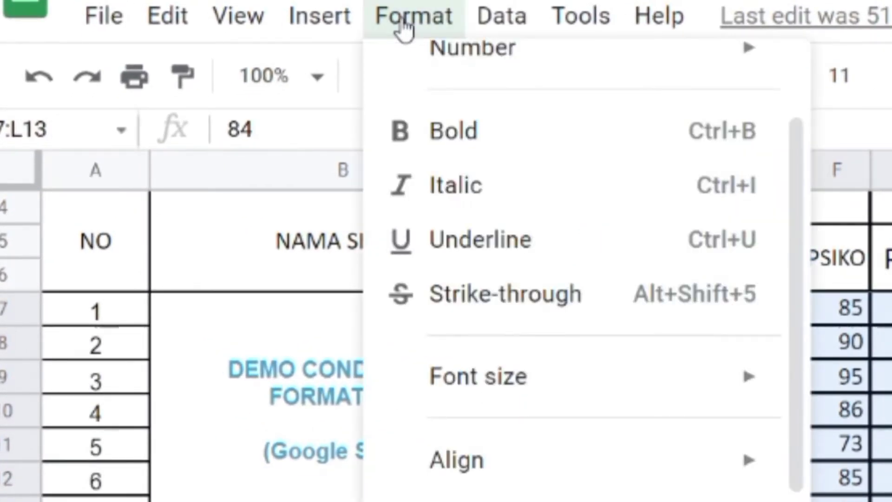
scroll(628, 333, down, 3)
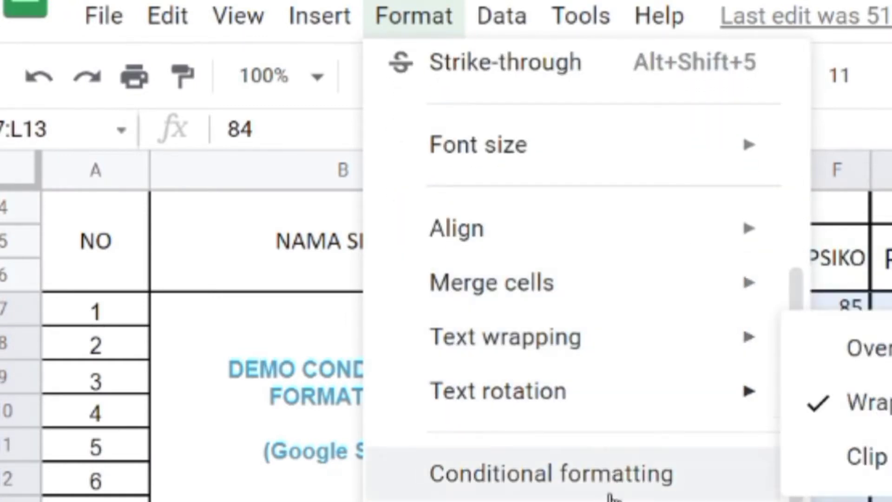
click(631, 479)
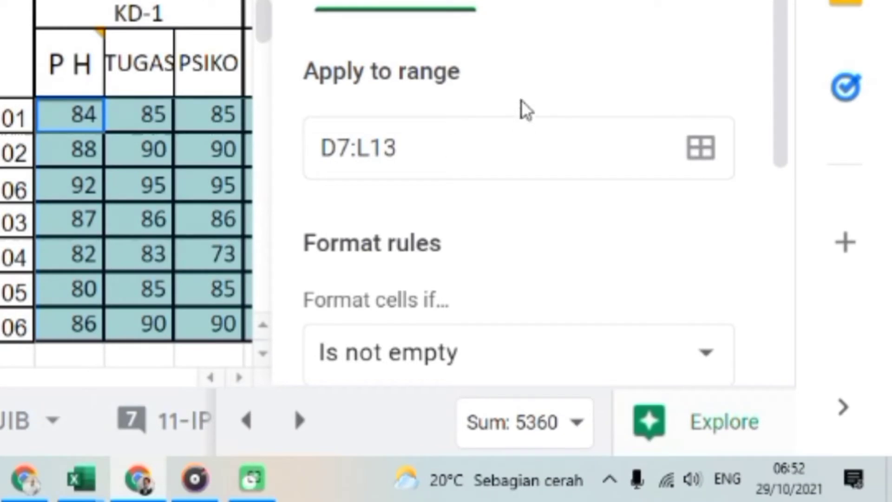
Set the format rule's condition to Less than with the value 75.
scroll(504, 225, down, 5)
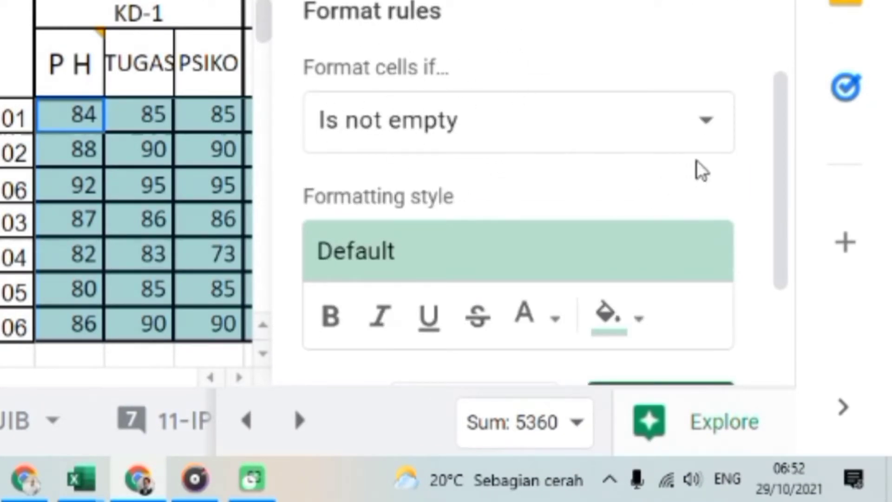
click(708, 135)
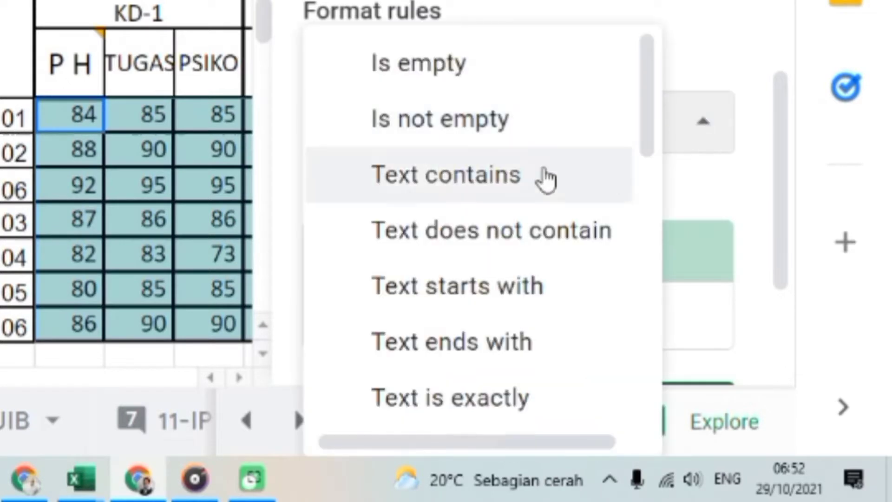
scroll(475, 225, down, 7)
scroll(476, 223, down, 5)
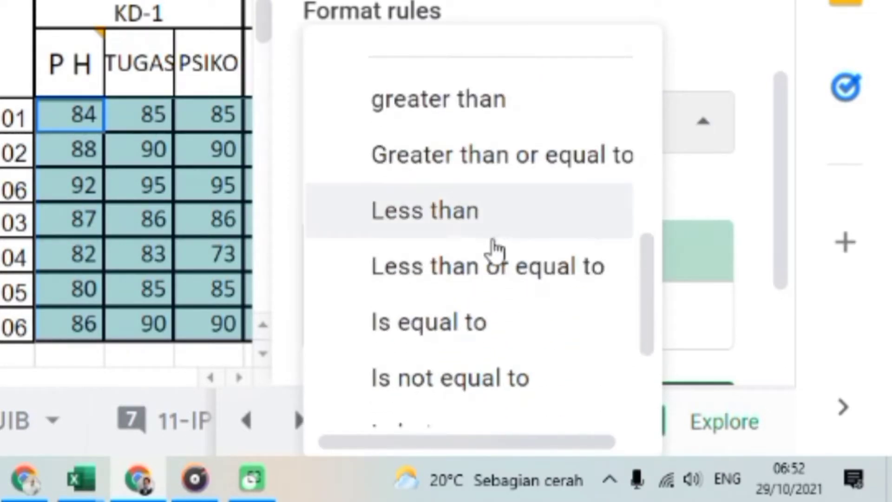
click(437, 212)
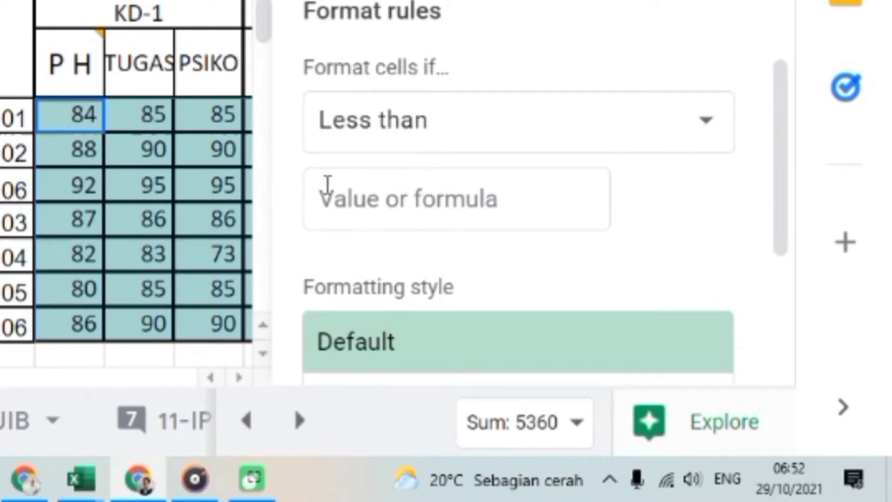
click(381, 197)
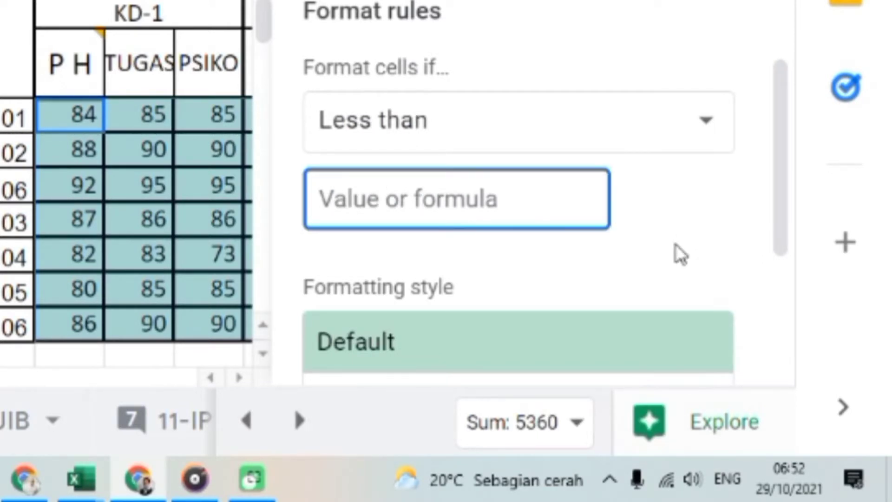
text(75)
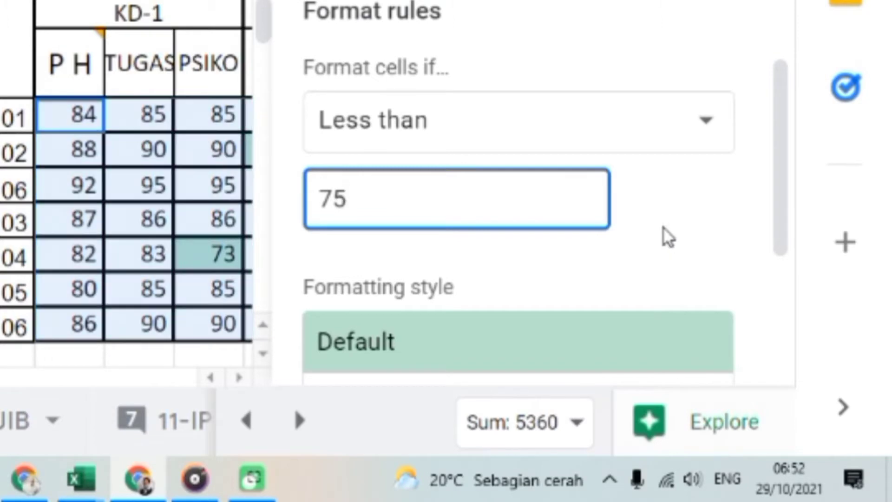
Save the conditional formatting rule with the Default style and close the rules.
scroll(679, 237, down, 5)
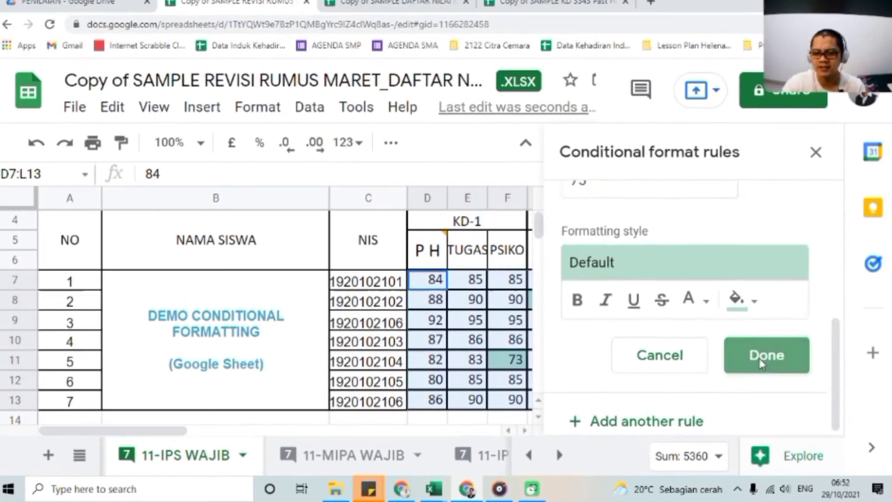
click(734, 332)
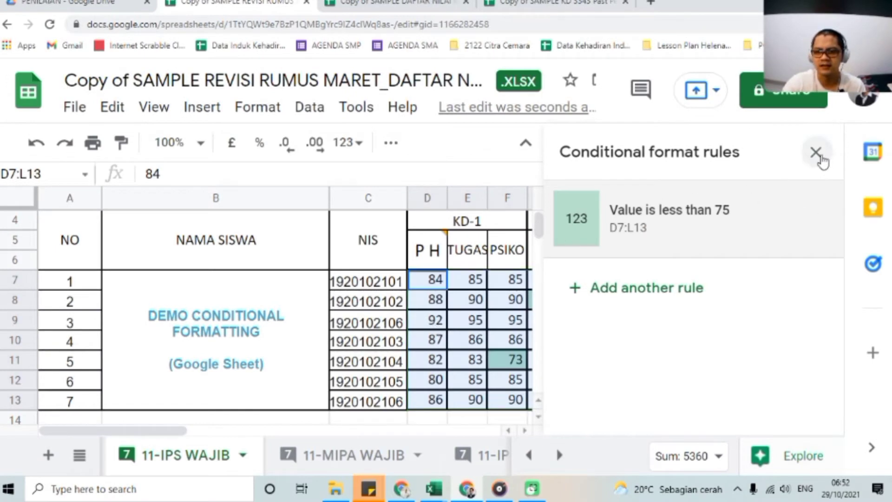
click(817, 153)
click(587, 321)
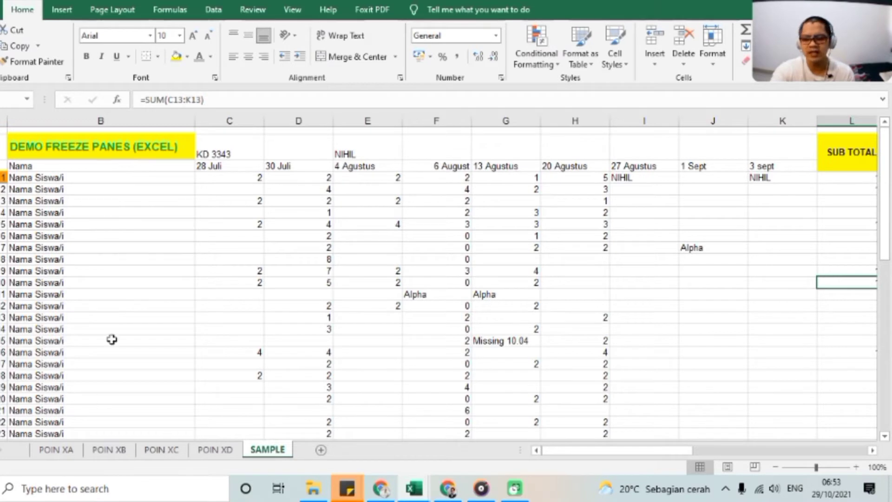
Freeze the number and name columns of the SAMPLE sheet by applying Freeze Panes at column C.
click(299, 247)
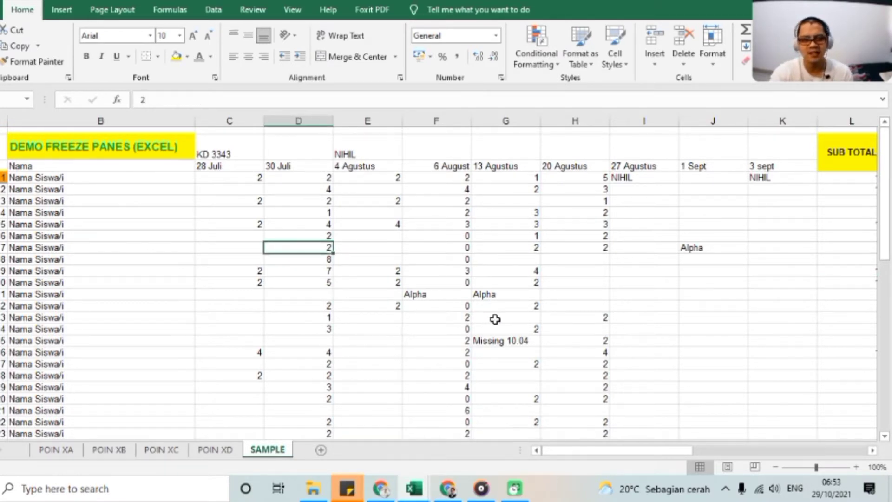
click(79, 120)
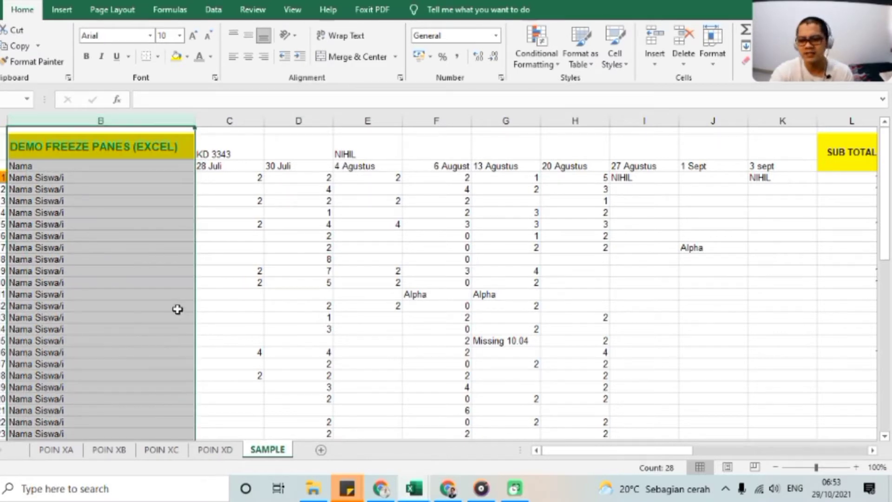
click(223, 120)
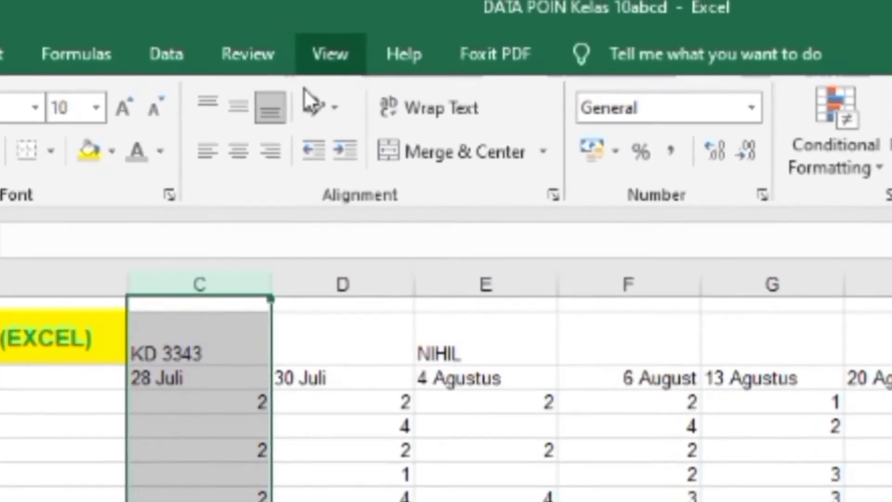
click(330, 52)
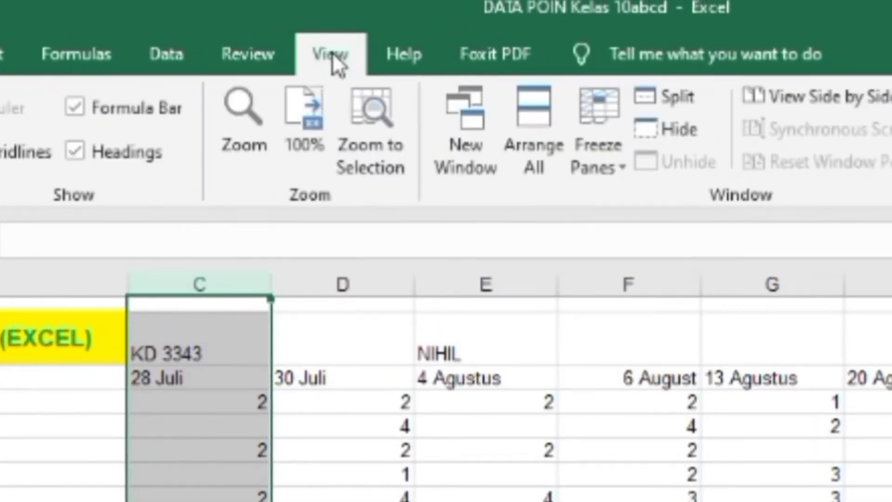
click(620, 166)
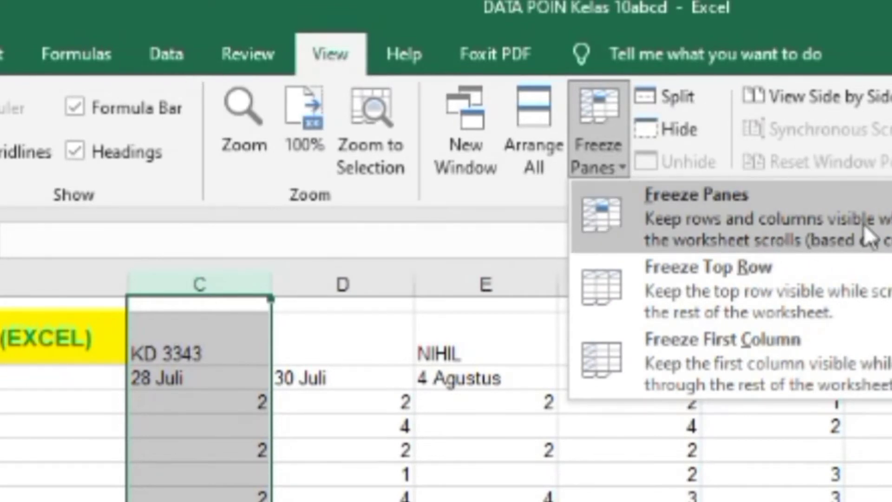
click(879, 230)
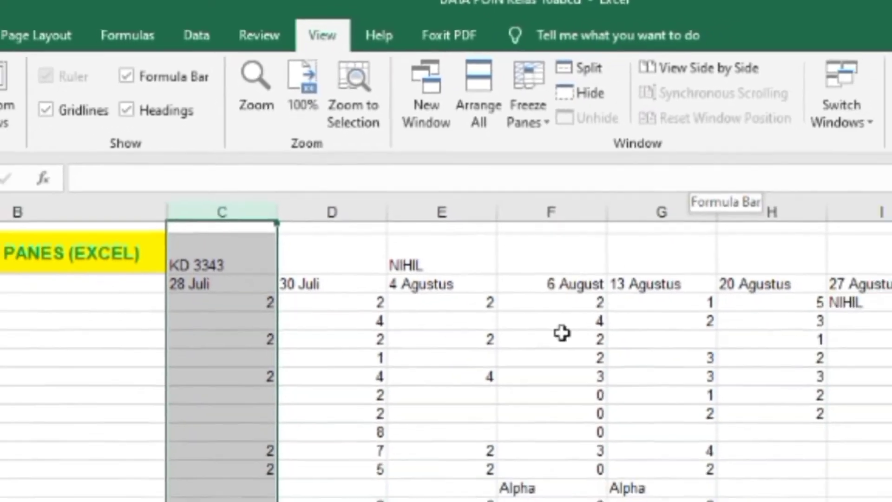
Move across the date columns past column AH to check how the frozen number and name columns behave.
click(648, 450)
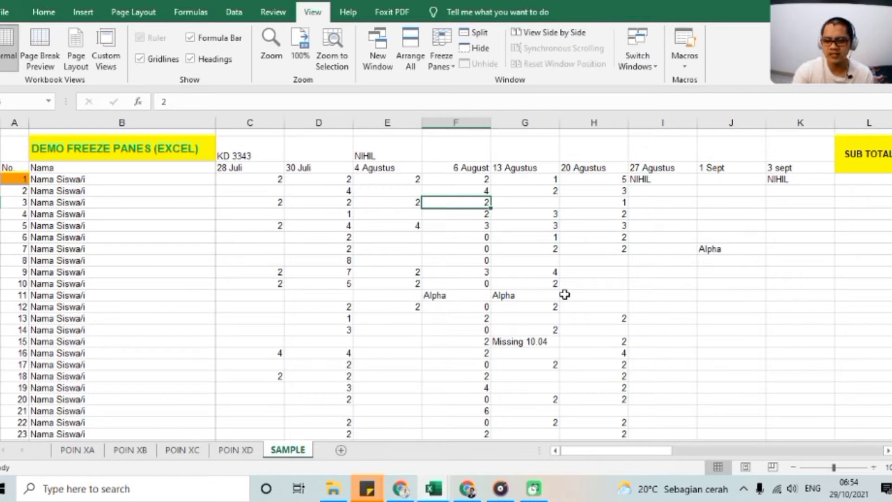
key(Right)
key(Right)
key(Right)
key(Right)
key(Right)
key(Right)
key(Right)
key(Right)
key(Right)
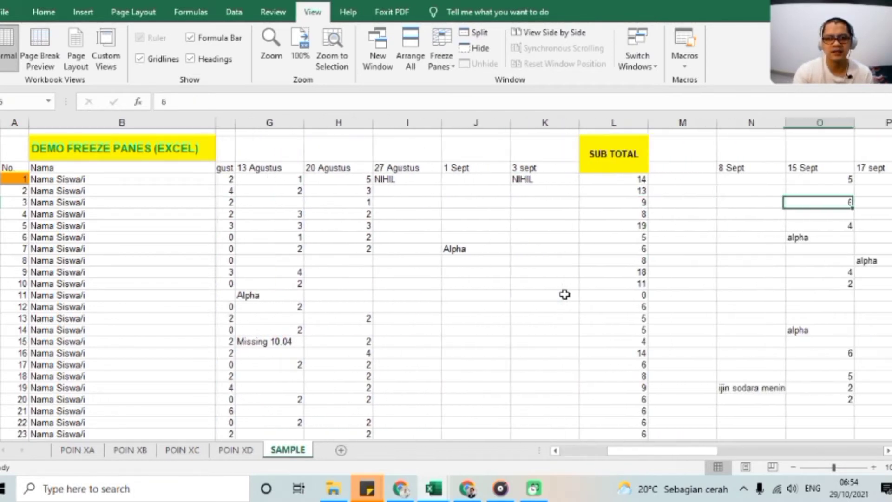
key(Right)
key(Right)
key(Right)
key(Right)
key(Right)
key(Right)
key(Right)
key(Right)
key(Right)
key(Right)
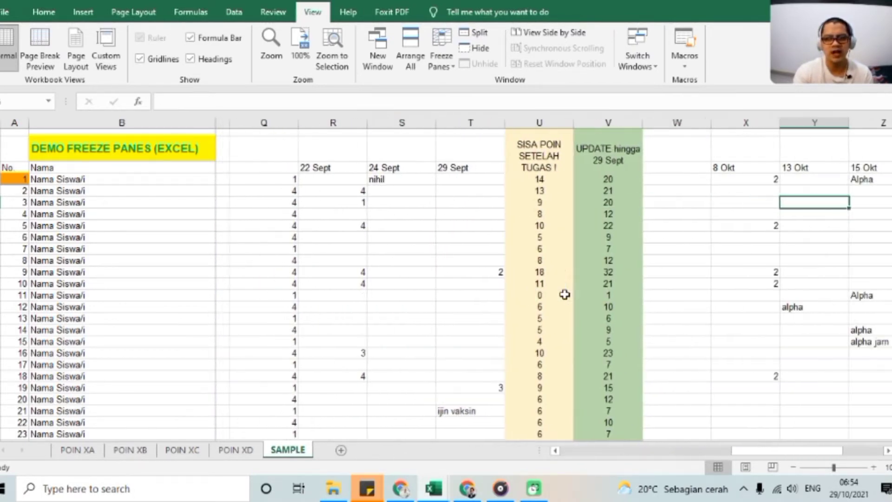
key(Right)
key(Right)
key(Right)
key(Right)
key(Right)
key(Right)
key(Right)
key(Right)
key(Right)
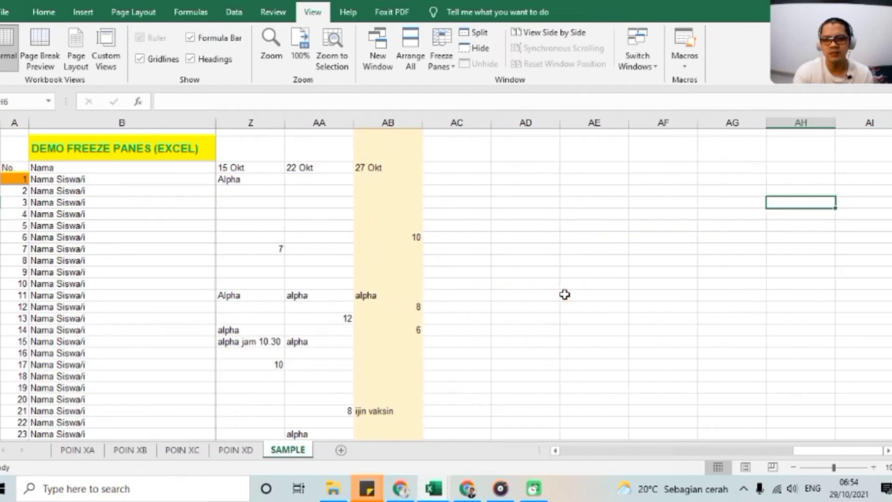
key(Right)
key(Right)
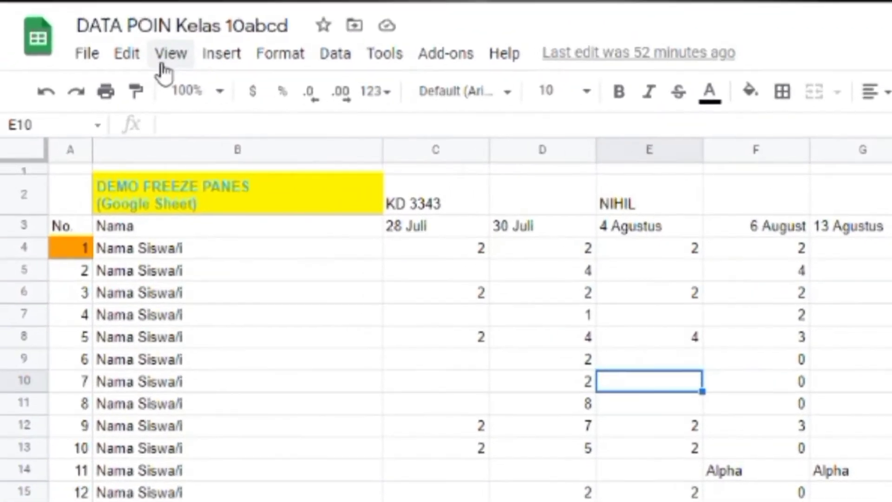
Freeze the first 2 columns of the SAMPLE sheet in the Google Sheets version of DATA POIN Kelas 10abcd.
click(163, 74)
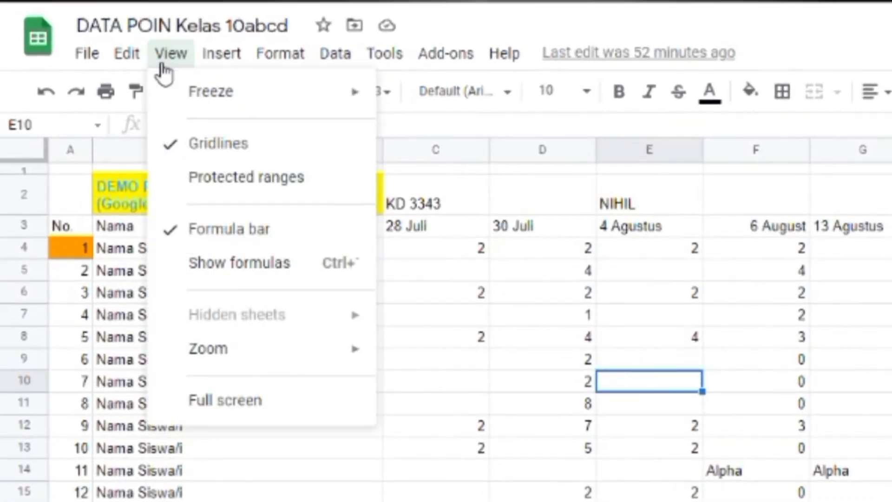
mouse_move(250, 95)
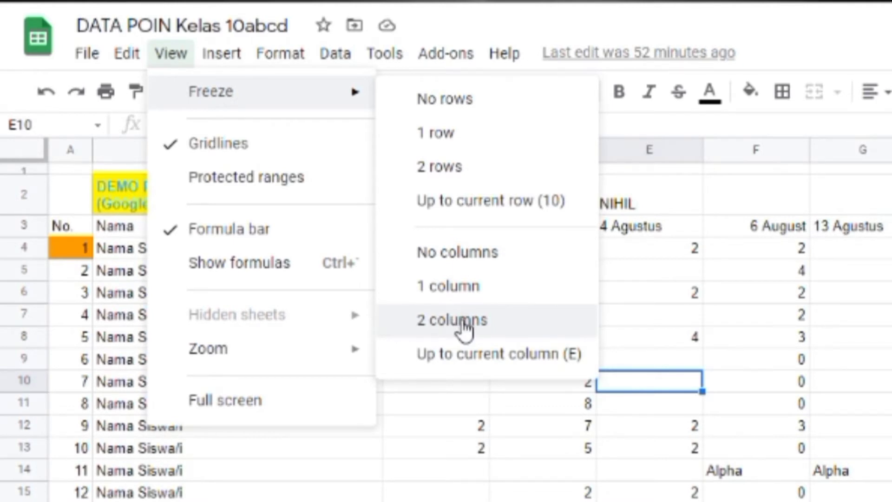
click(461, 319)
click(462, 325)
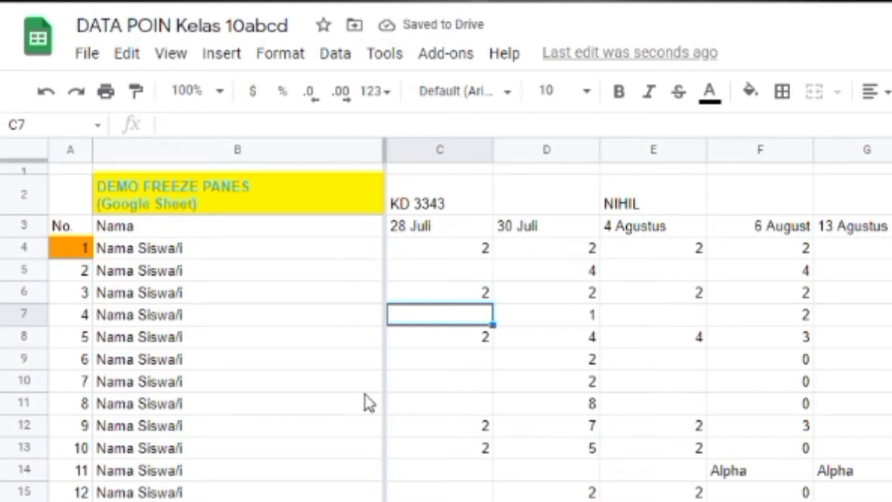
Move across the date columns to column AB and back to check how the frozen number and name columns behave.
key(Right)
key(Right)
key(Right)
key(Right)
key(Right)
key(Right)
key(Right)
key(Right)
key(Right)
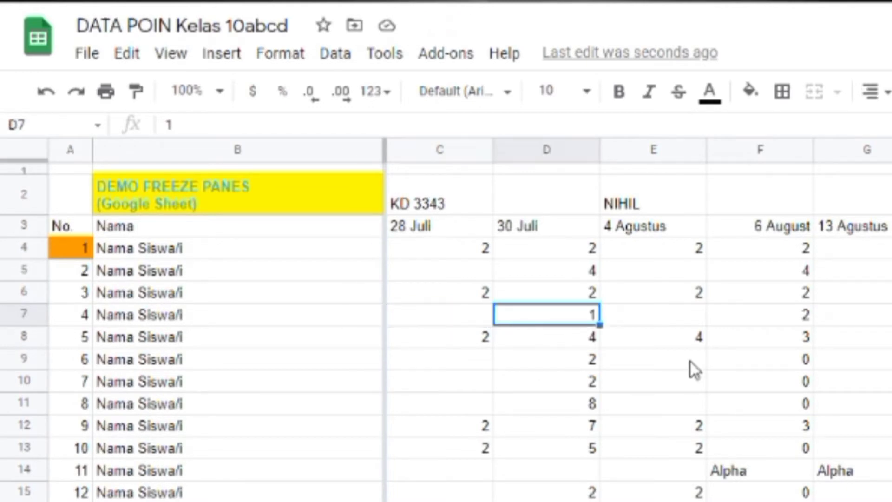
key(Right)
key(Right)
key(Right)
key(Right)
key(Right)
key(Right)
key(Right)
key(Right)
key(Right)
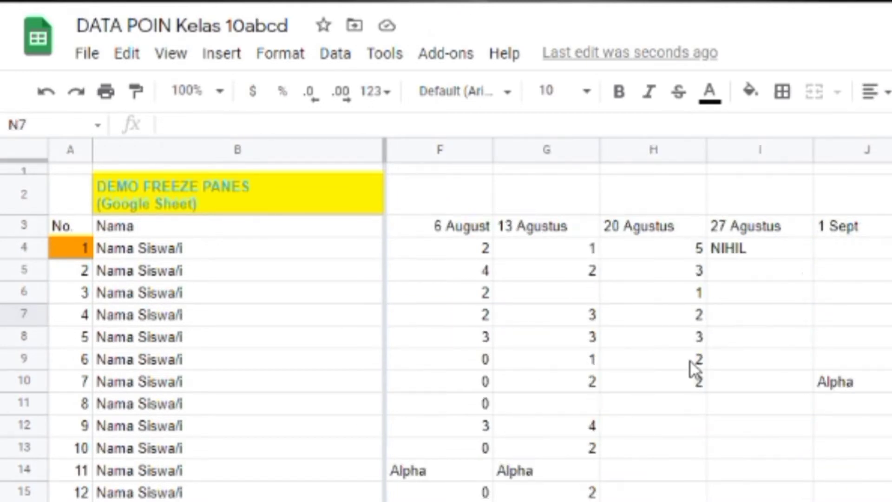
key(Right)
key(Right)
key(Right)
key(Right)
key(Right)
key(Right)
key(Right)
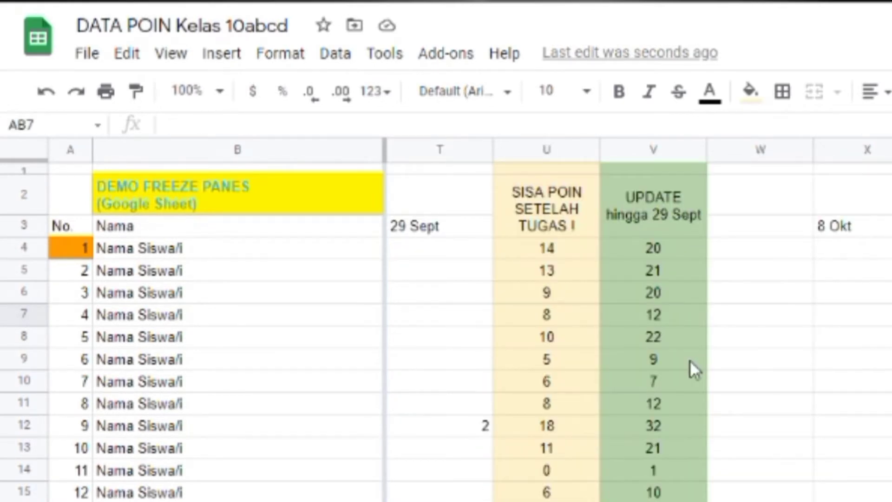
click(688, 337)
click(891, 271)
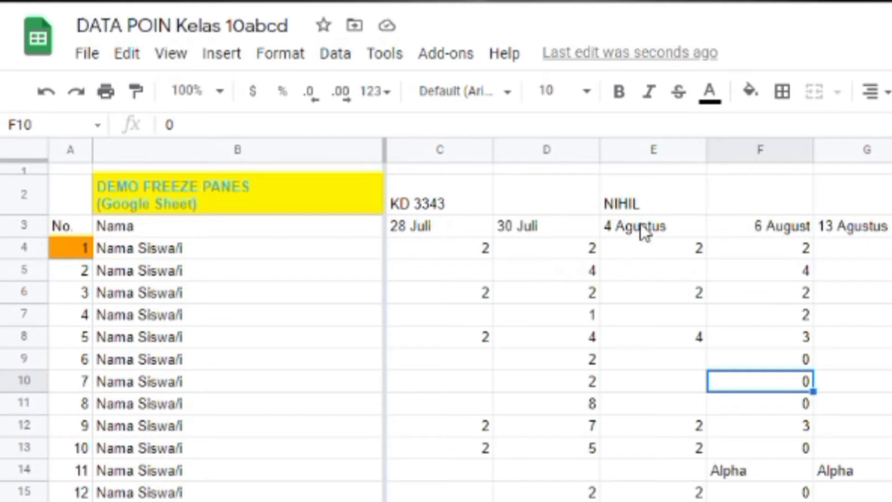
Freeze the SAMPLE sheet's columns up to column E, using cell E2 as the current position.
click(649, 149)
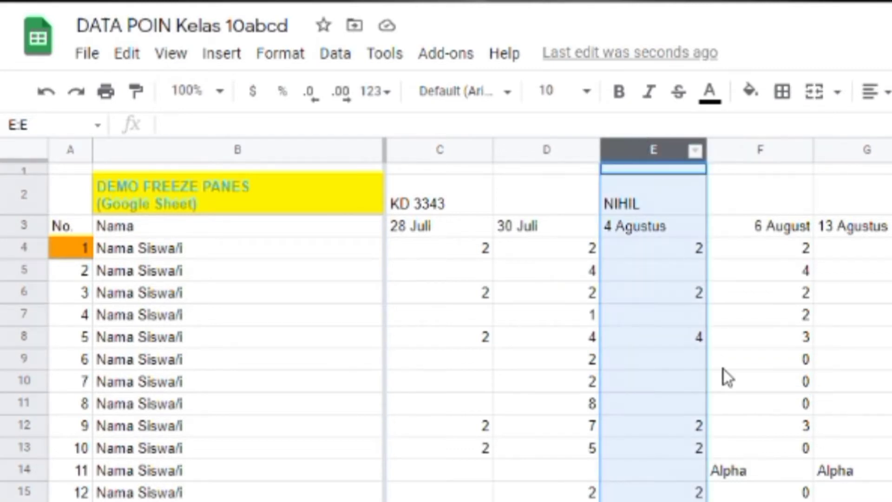
click(724, 368)
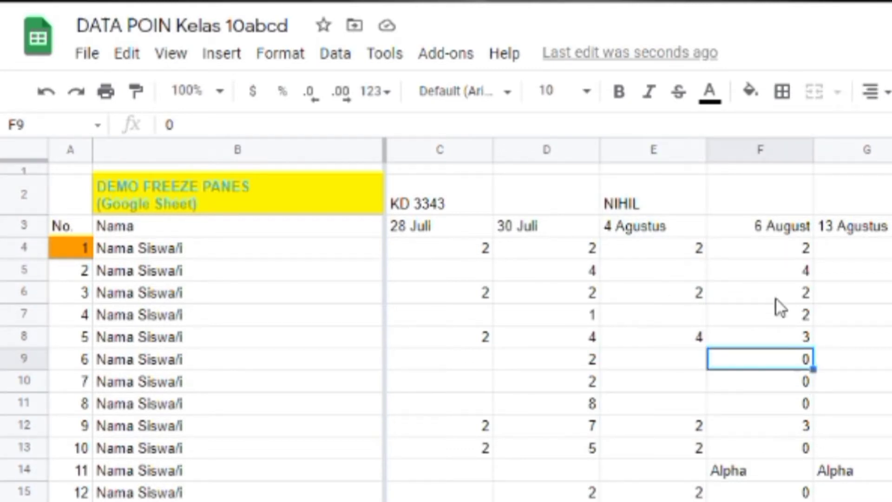
click(659, 205)
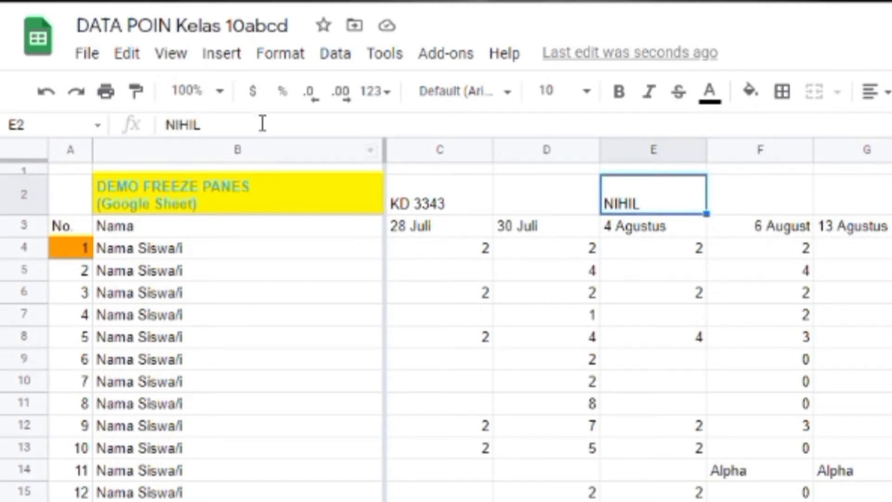
click(168, 55)
mouse_move(191, 107)
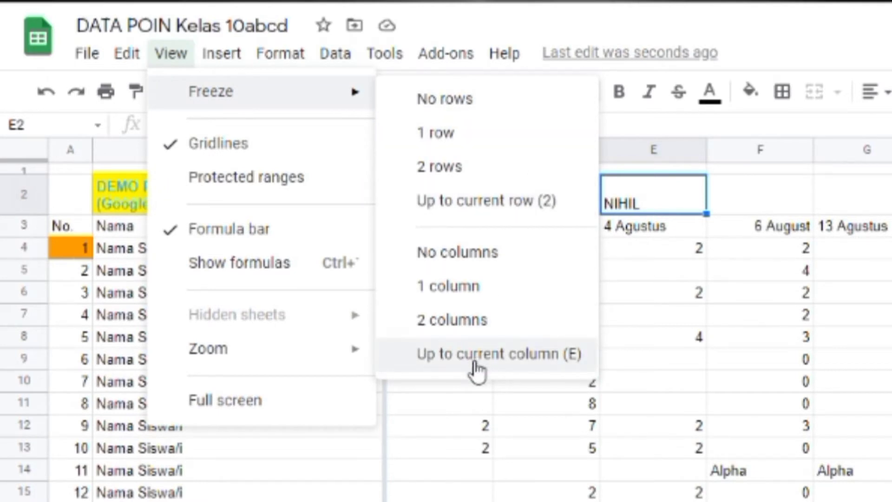
click(475, 361)
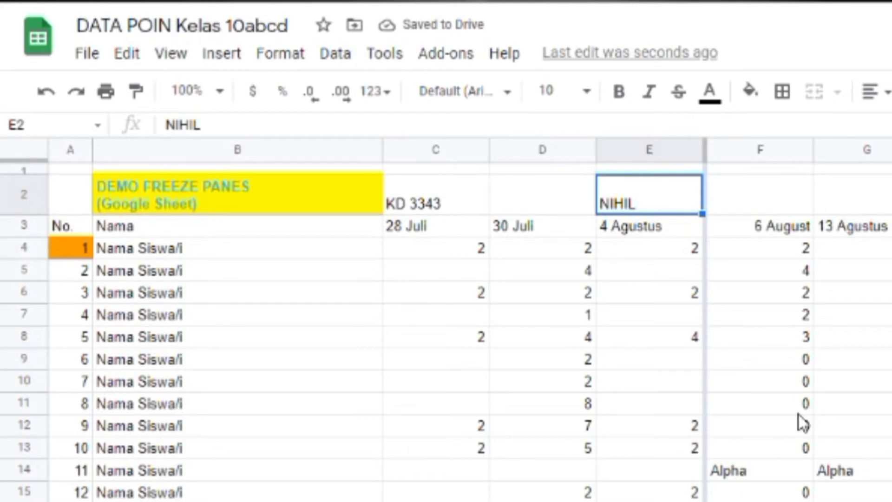
Move through the columns beyond E to check how the sheet behaves with columns A to E frozen.
key(Right)
key(Right)
key(Right)
key(Right)
key(Right)
key(Right)
key(Right)
key(Right)
key(Right)
key(Right)
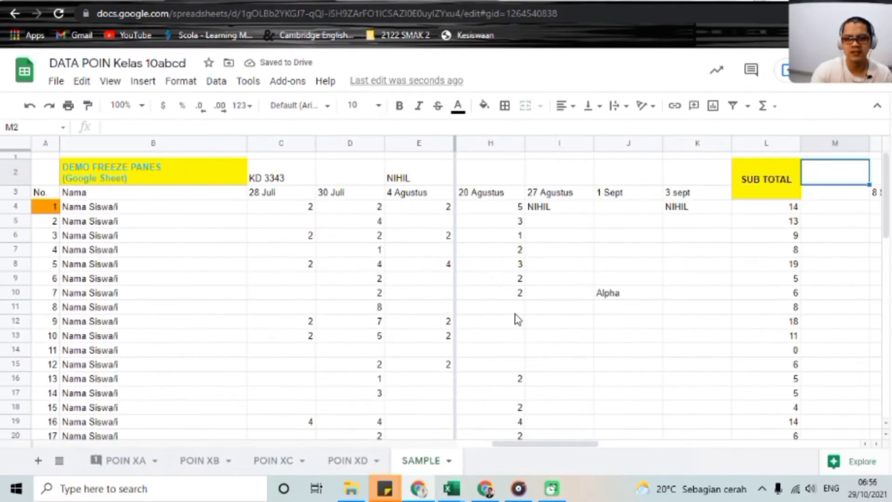
key(Right)
key(Right)
key(Right)
key(Right)
key(Right)
key(Right)
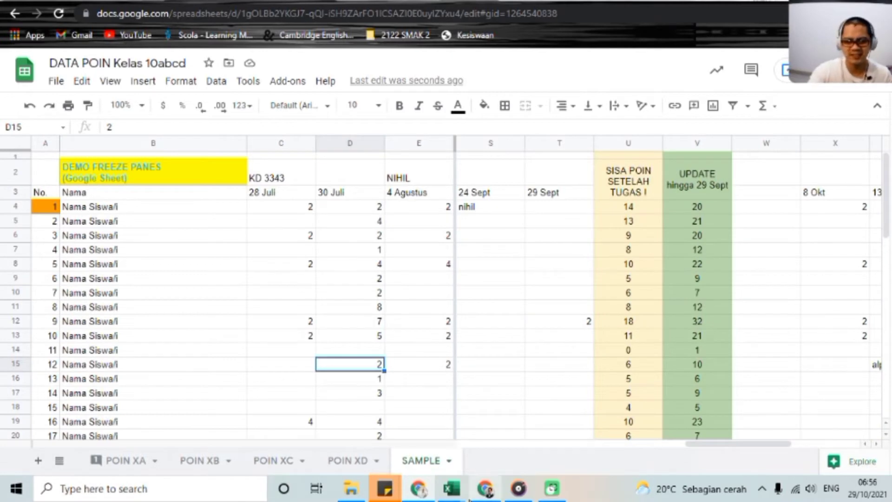
Switch to the Excel version of DATA POIN Kelas 10abcd and unfreeze its panes.
mouse_move(450, 497)
click(377, 238)
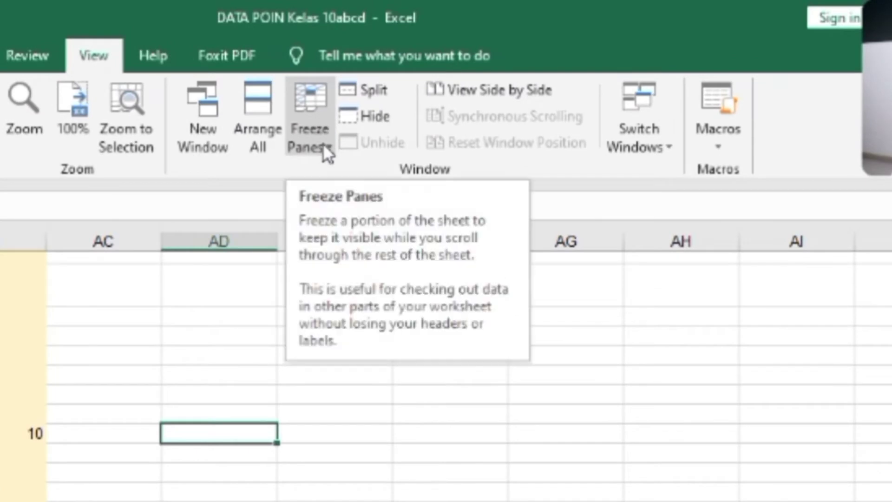
click(376, 114)
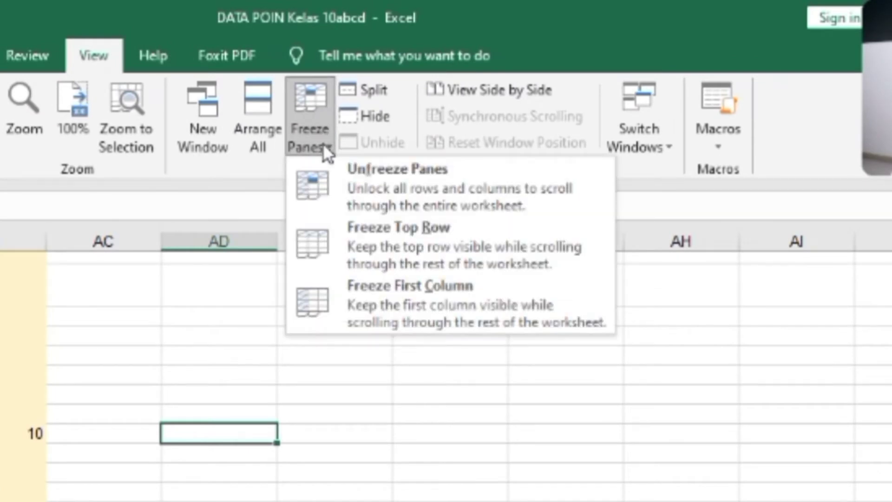
click(383, 183)
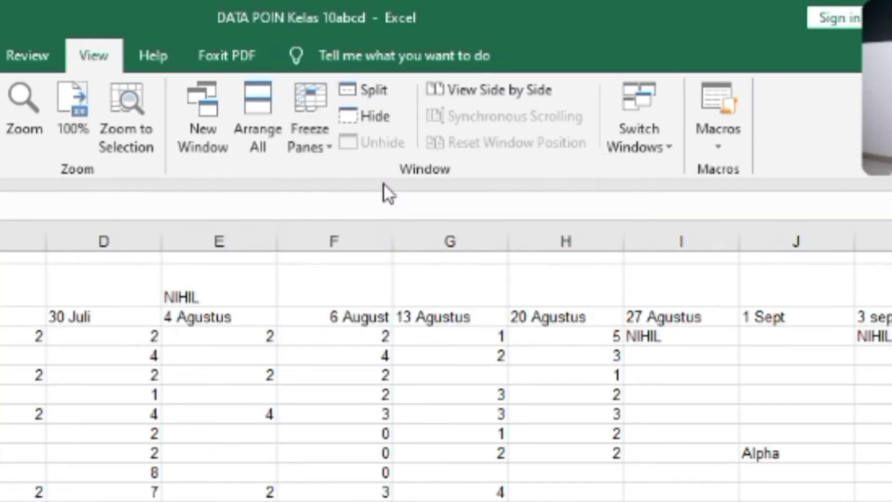
Freeze columns A to E of the Excel sheet by applying Freeze Panes with column F selected.
click(139, 431)
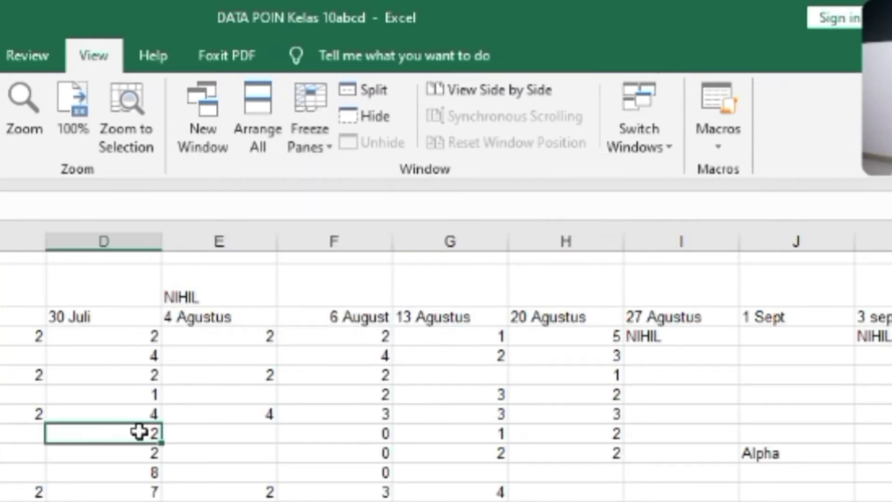
click(199, 241)
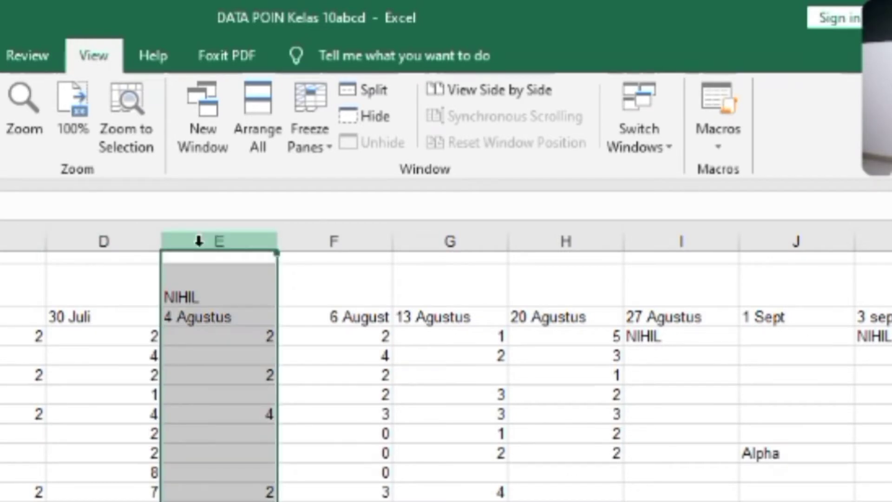
click(314, 240)
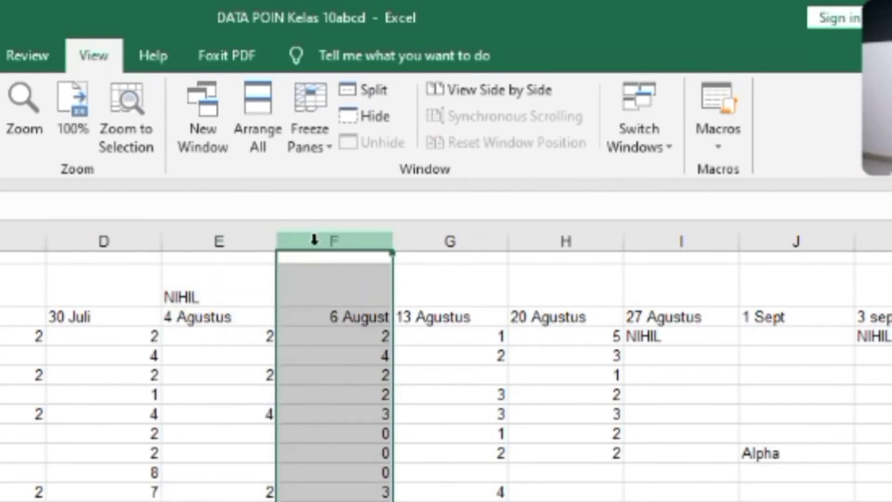
click(330, 143)
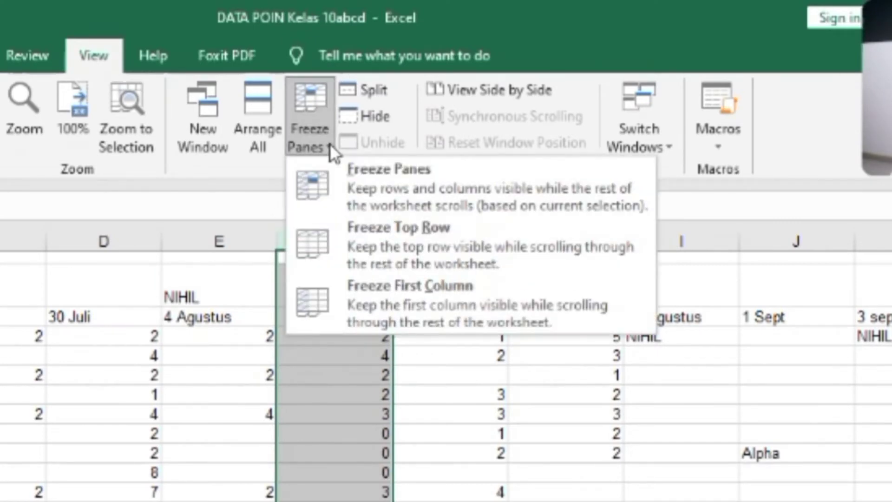
click(562, 198)
Move from column G past column AE and back to check how the frozen columns A to E behave in Excel.
click(496, 398)
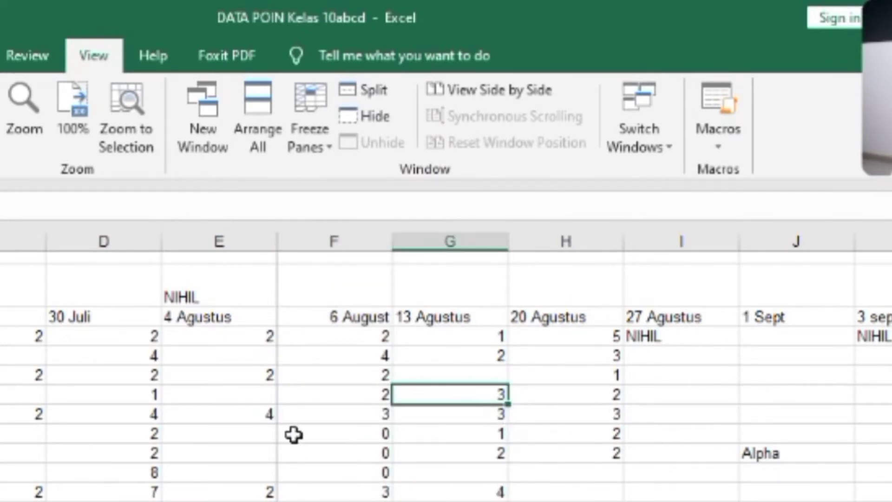
key(Right)
key(Right)
key(Right)
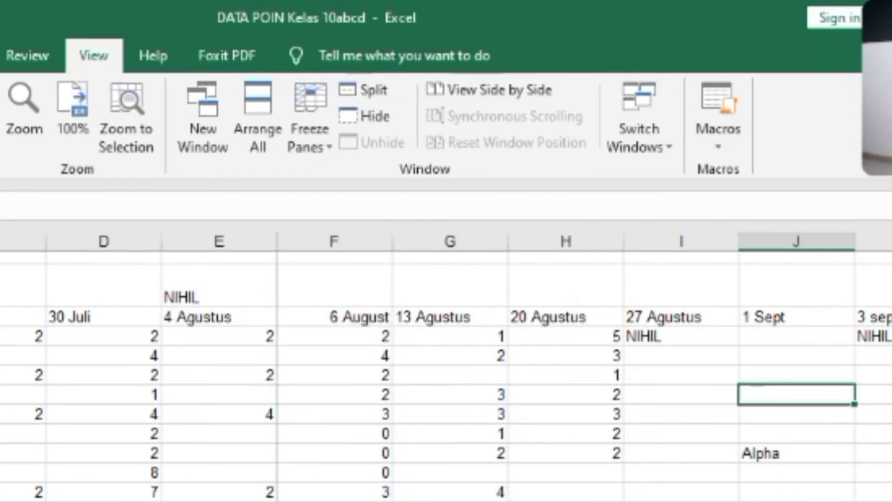
key(Right)
key(Right)
key(Right)
key(Right)
key(Right)
key(Right)
key(Right)
key(Right)
key(Right)
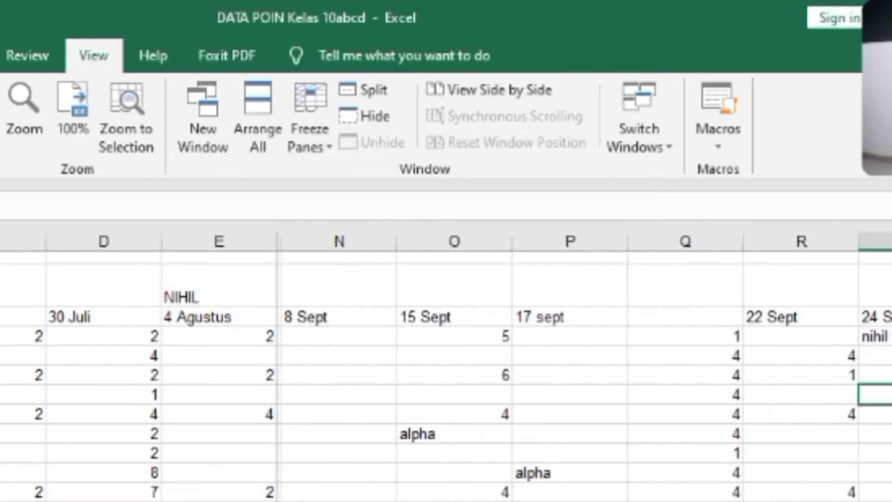
key(Right)
key(Right)
key(Right)
key(Right)
key(Right)
key(Right)
key(Right)
key(Right)
key(Right)
key(Right)
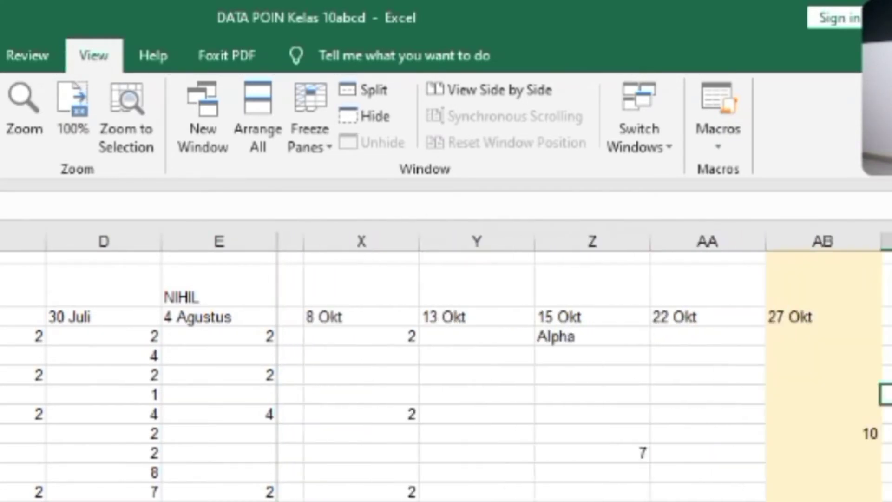
key(Right)
key(Right)
key(Right)
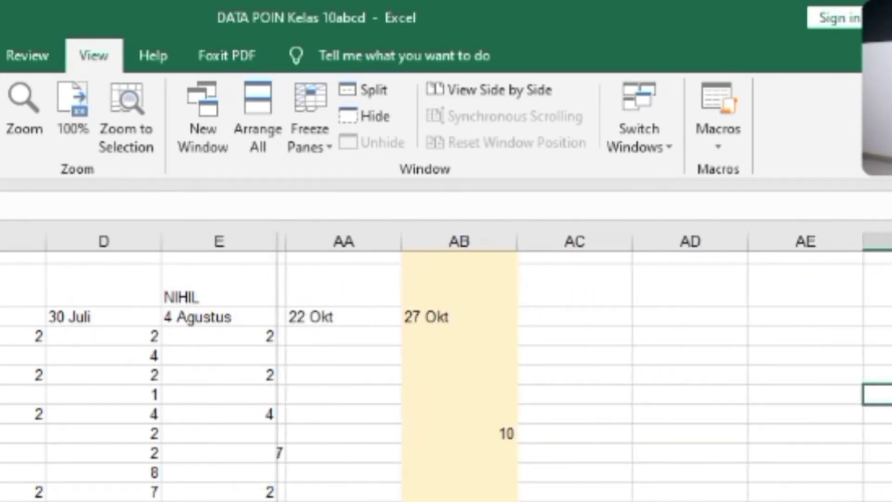
key(Left)
key(Left)
key(Left)
key(Left)
key(Left)
key(Left)
key(Left)
key(Left)
key(Left)
key(Left)
key(Left)
key(Left)
key(Left)
key(Left)
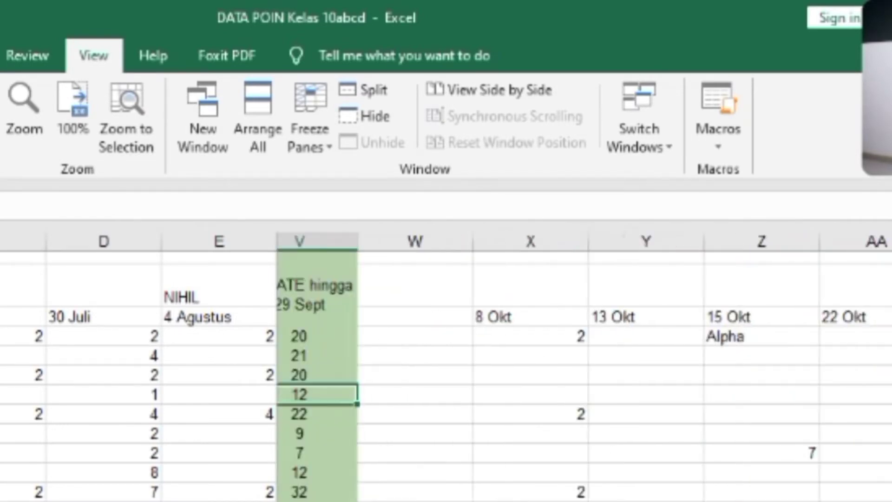
key(Left)
key(Left)
key(Left)
key(Left)
key(Left)
key(Left)
key(Left)
key(Left)
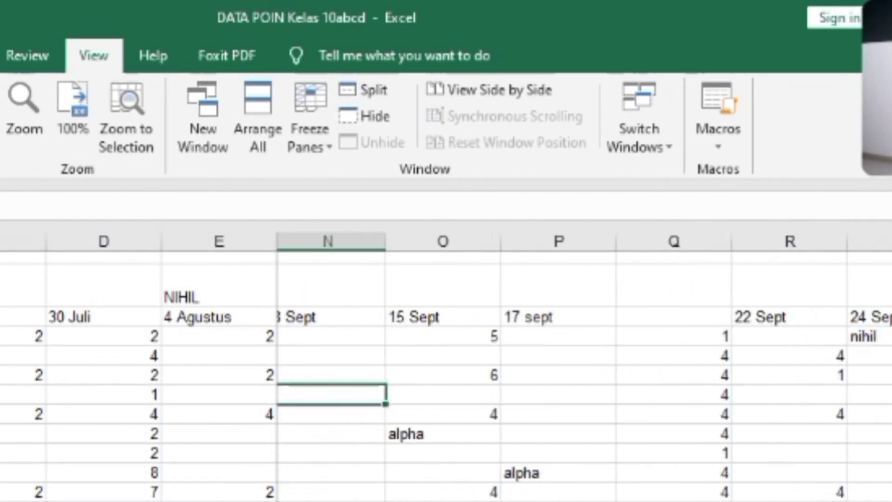
key(Left)
key(Left)
key(Left)
key(Left)
key(Left)
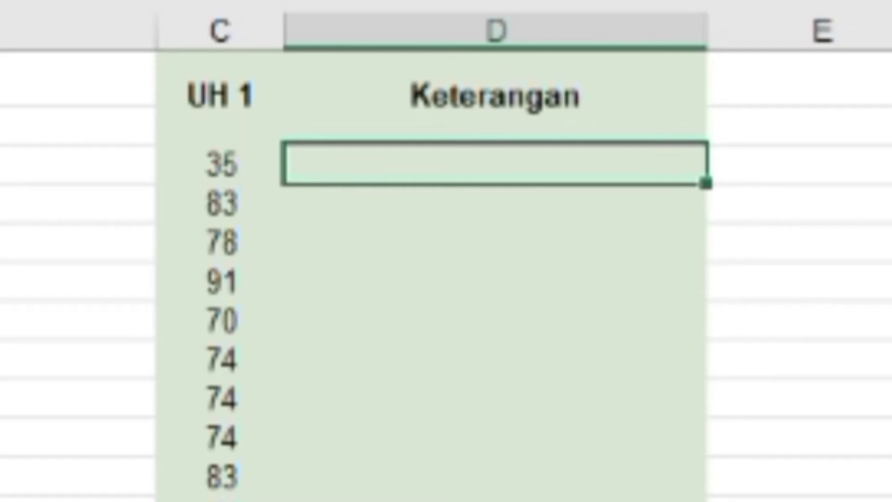
In D3 under Keterangan, begin an IF formula that tests C3<75 and returns "REMEDIAL" when true.
text(=)
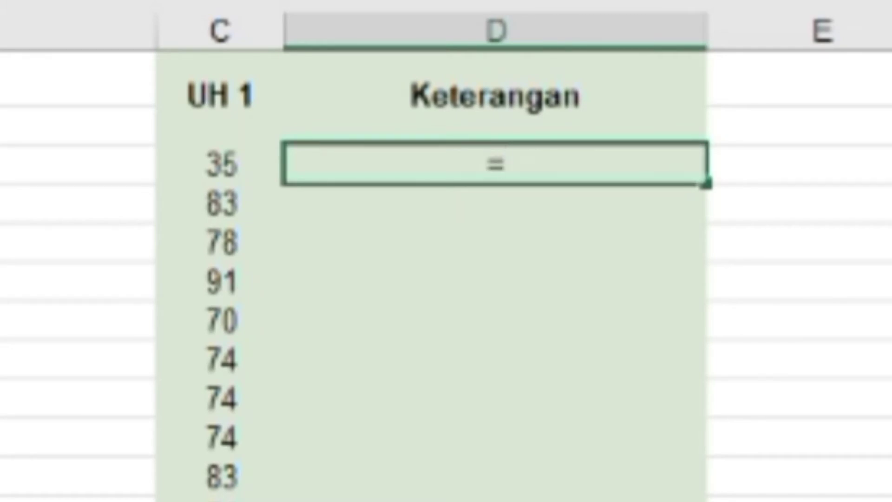
text(if()
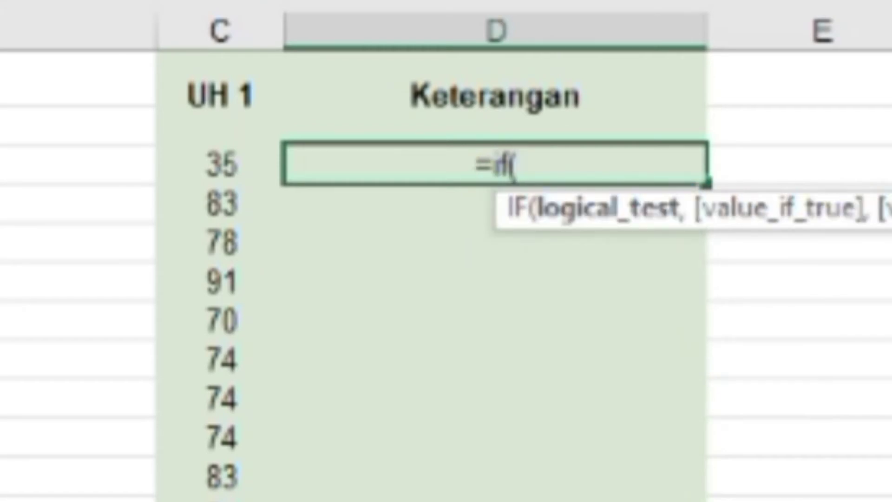
click(189, 166)
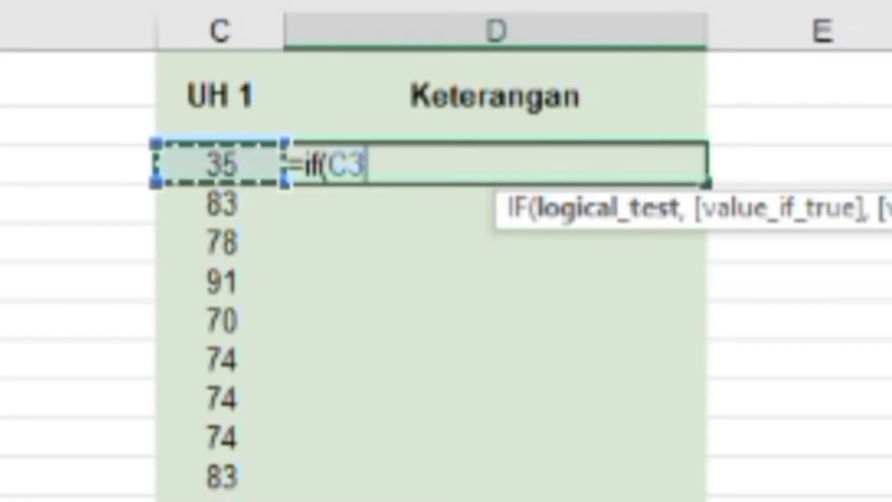
text(<)
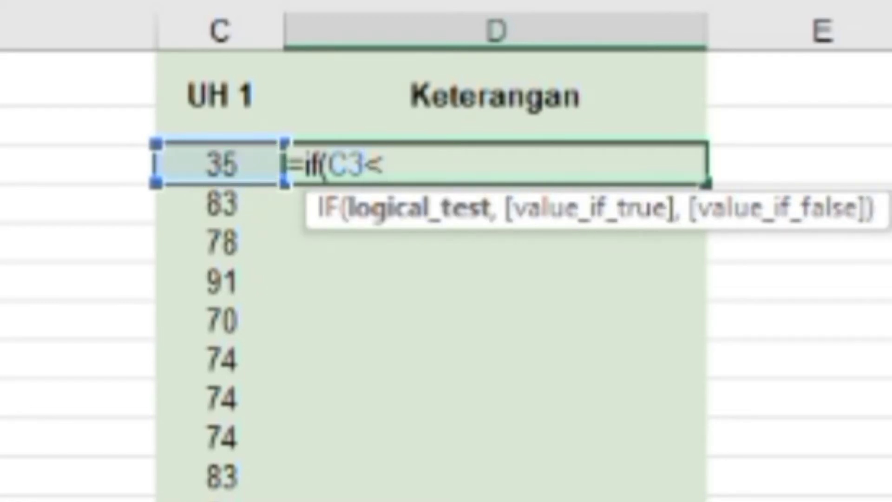
text(75,)
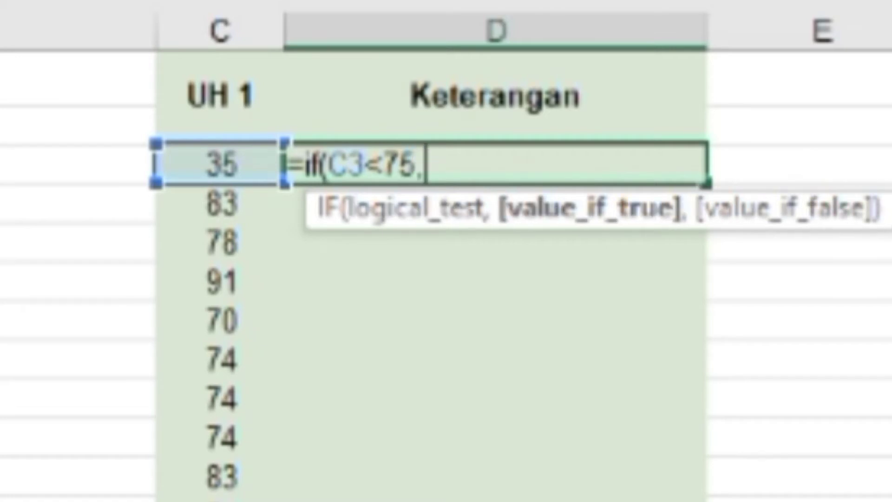
text("REMEDIAL)
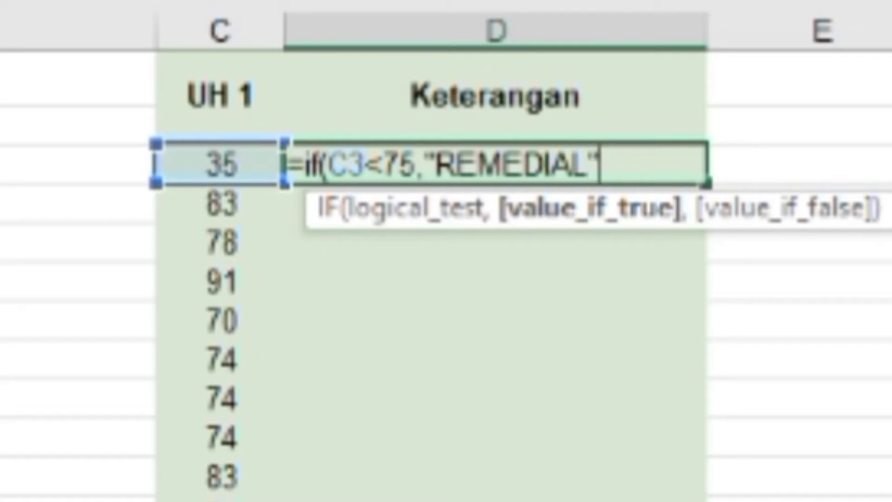
text(",)
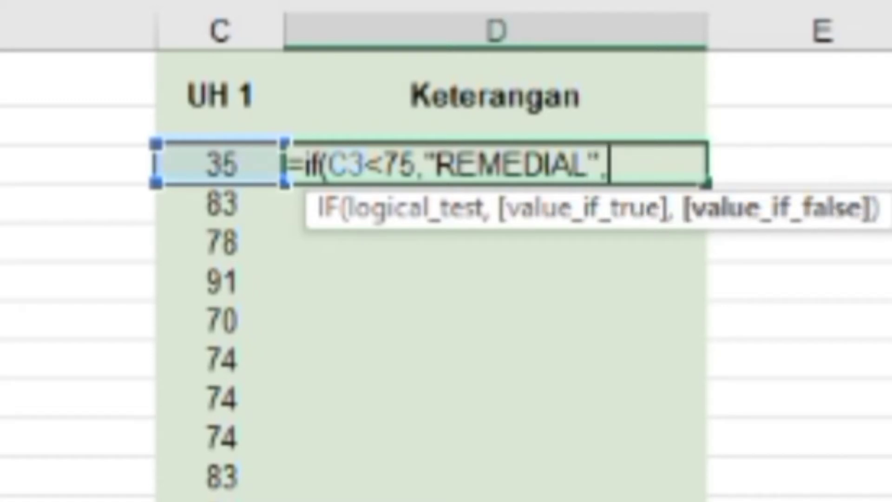
text(")
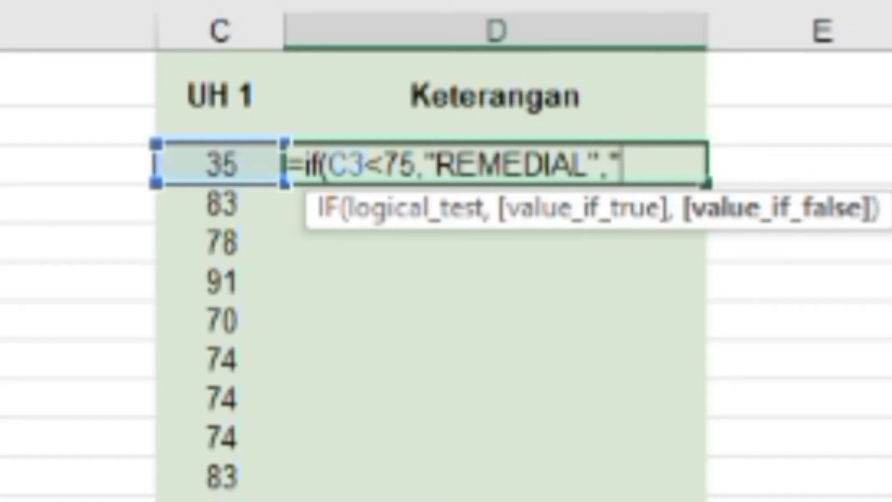
text(TUNTAS)
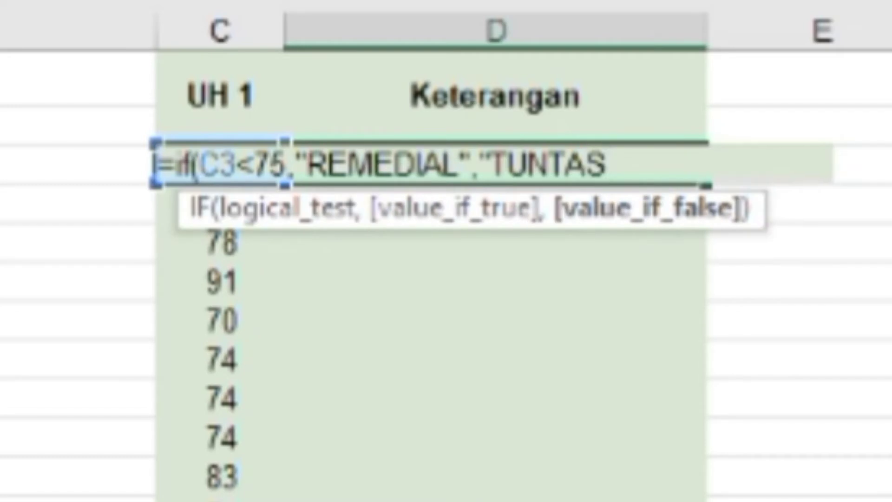
key(BackSpace)
key(BackSpace)
key(BackSpace)
key(BackSpace)
key(BackSpace)
key(BackSpace)
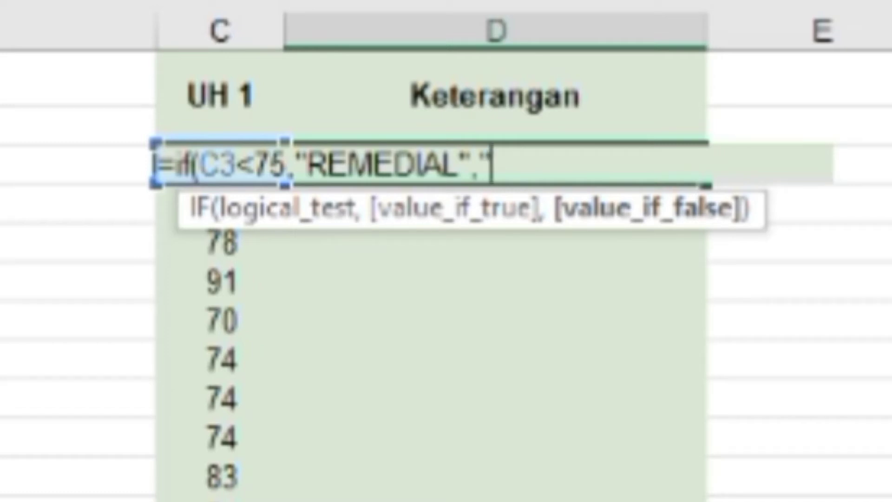
Complete the IF formula in D3 with empty text ("") as the value if false.
text(")
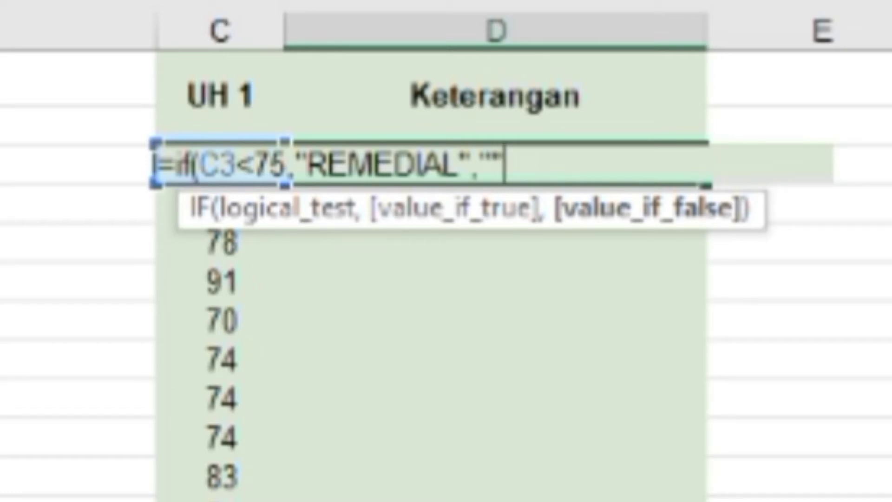
text())
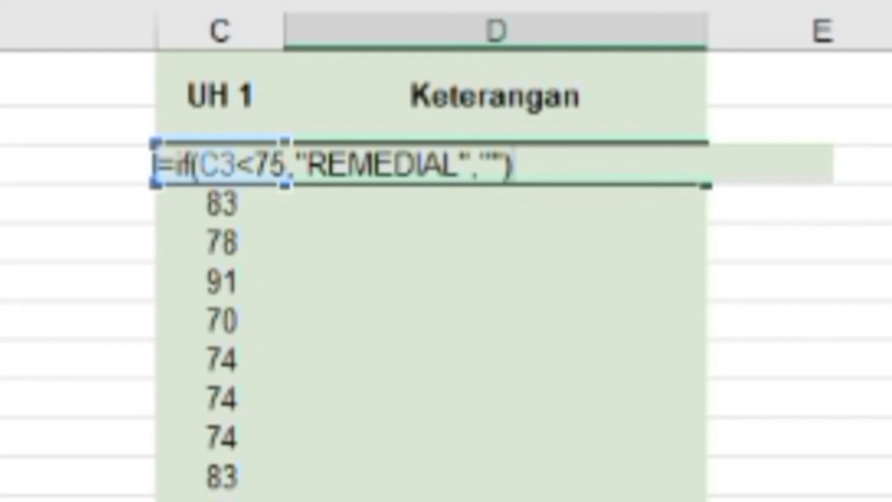
key(Return)
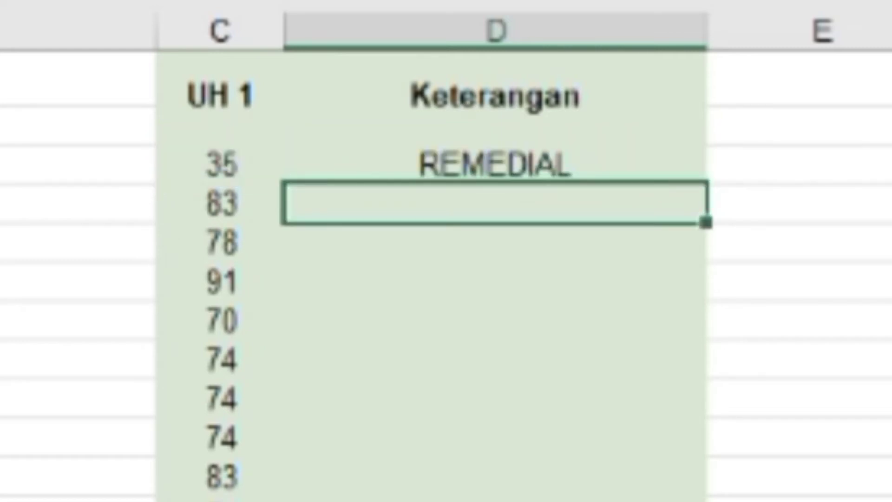
Copy the IF formula from D3 down the Keterangan column to the last student row.
click(571, 170)
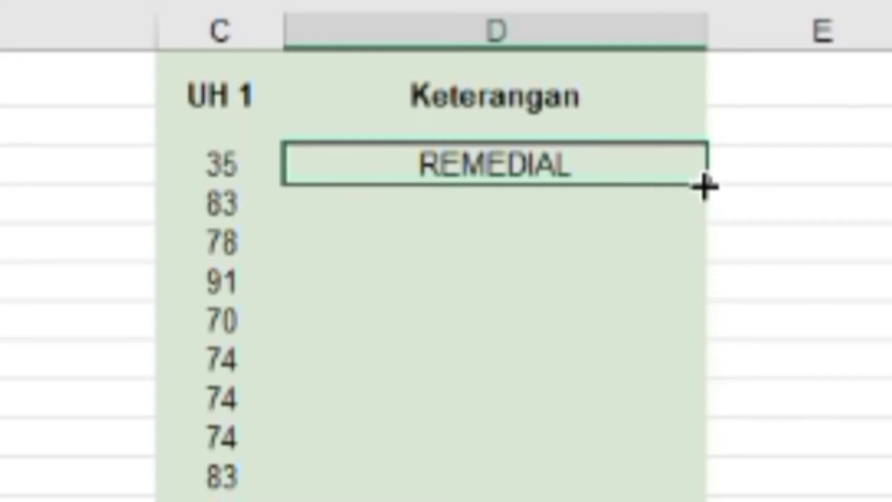
drag(705, 187, 694, 501)
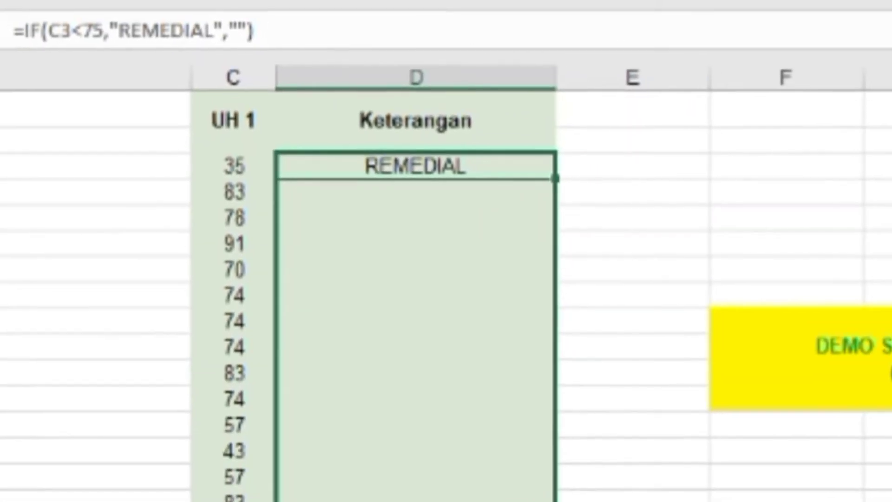
drag(572, 501, 571, 501)
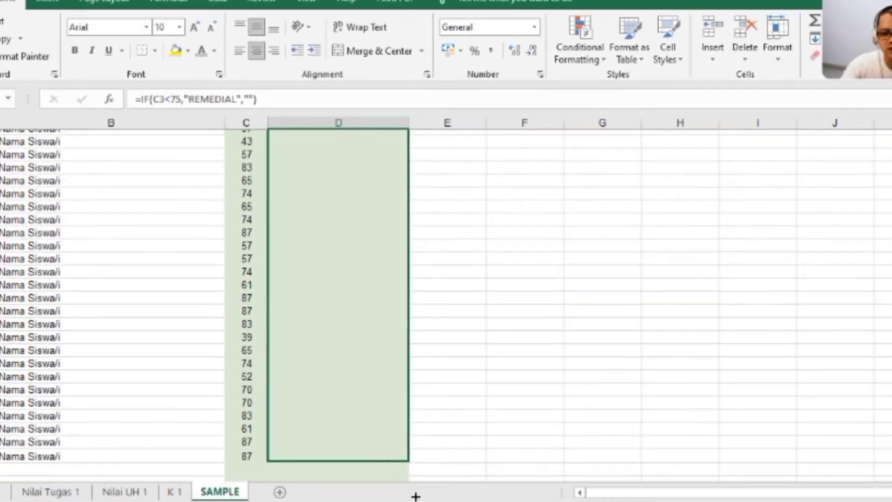
drag(416, 496, 394, 436)
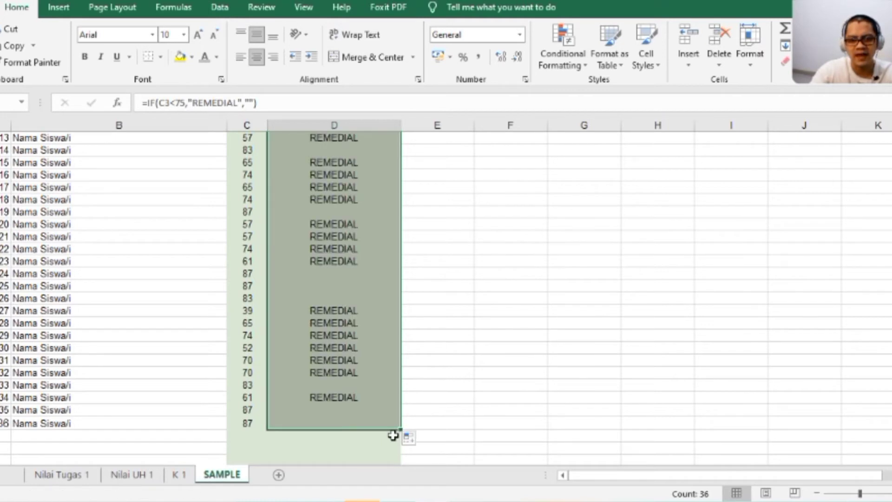
click(491, 261)
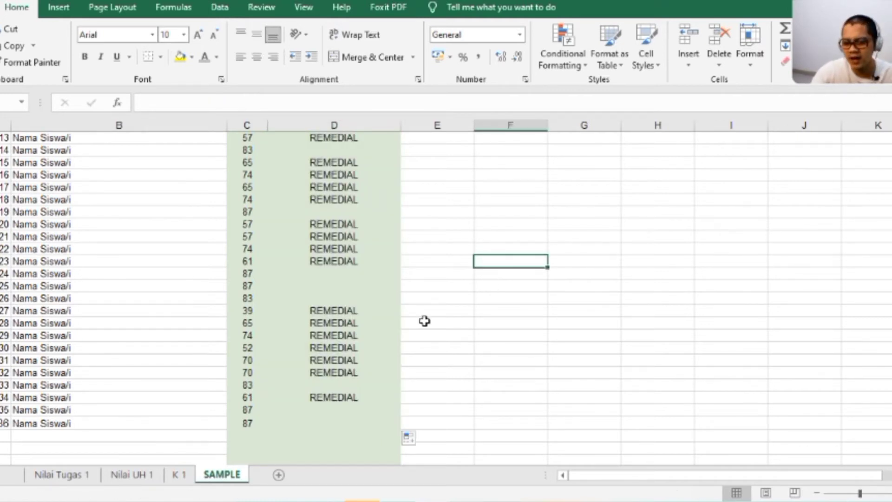
Change the sixth student's UH 1 grade, in C8, to 75 to test the formula.
scroll(360, 358, up, 1)
scroll(360, 358, up, 4)
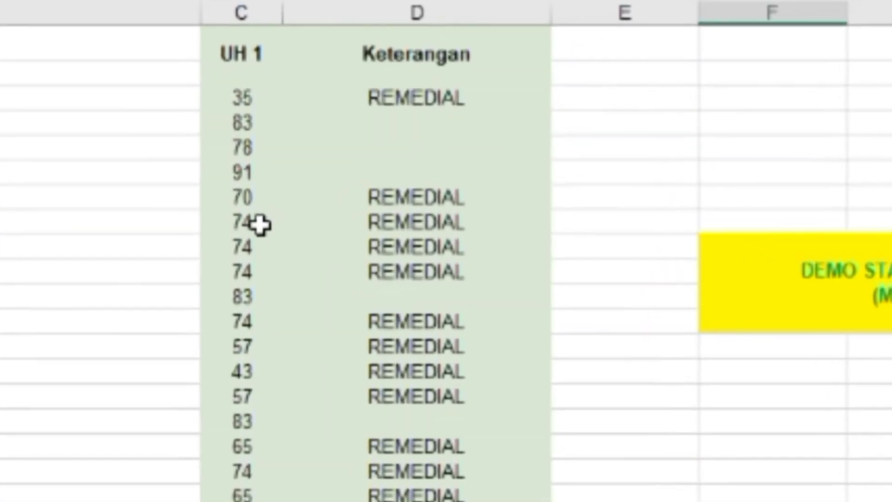
click(246, 228)
text(75)
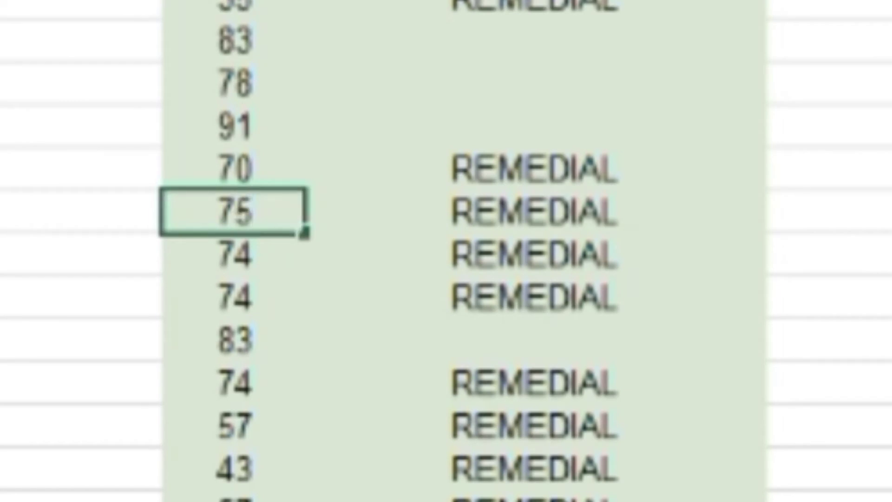
key(Return)
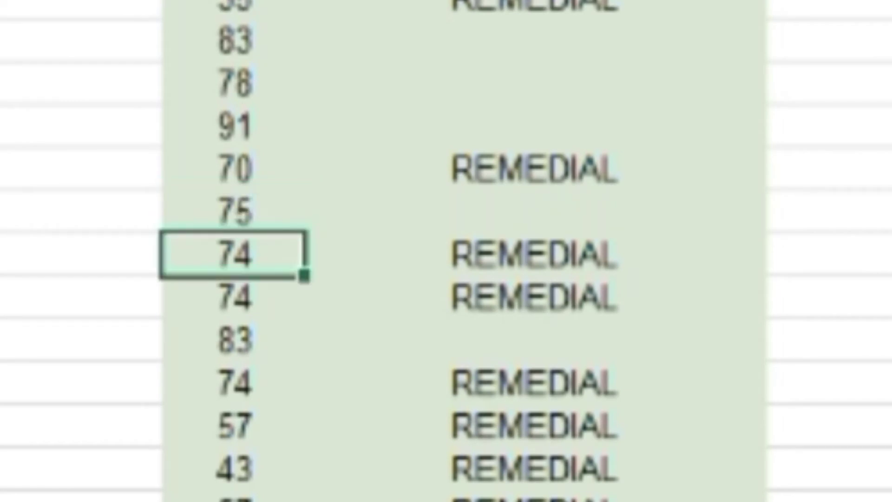
Switch to the Google Sheets version and enter =if(C3<75,"REMEDIAL","TUNTAS") in D3 under Keterangan.
click(827, 462)
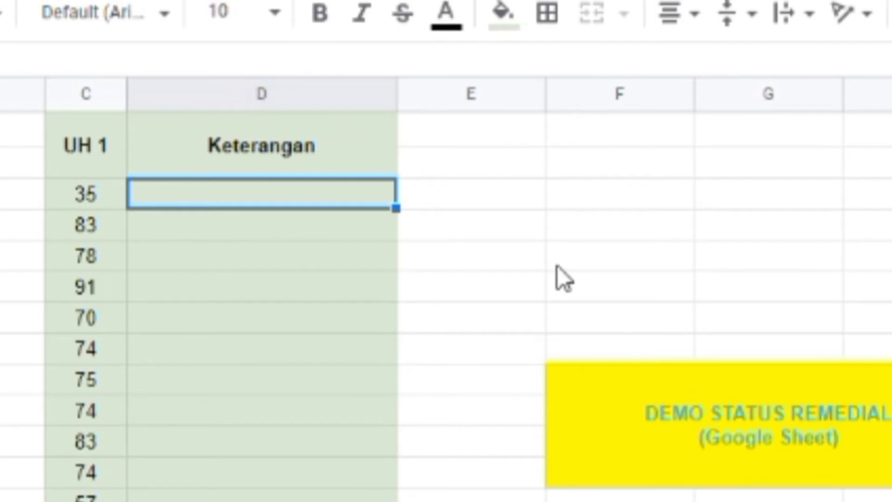
text(=)
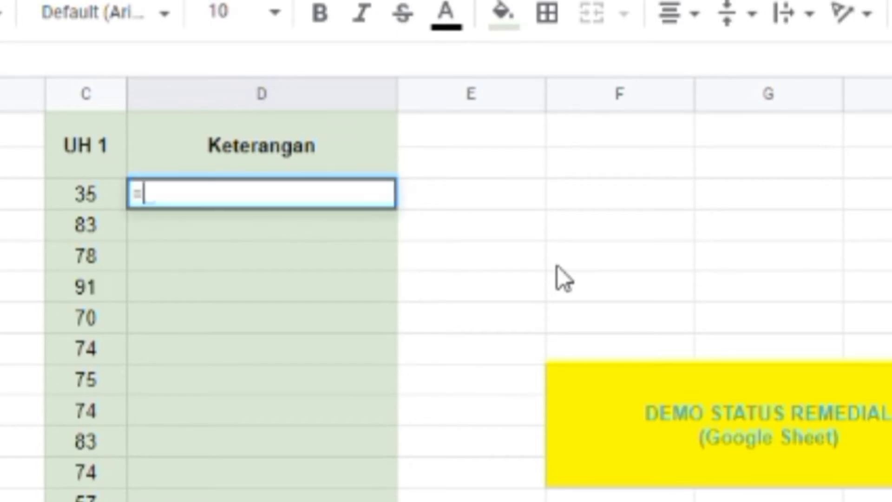
text(if()
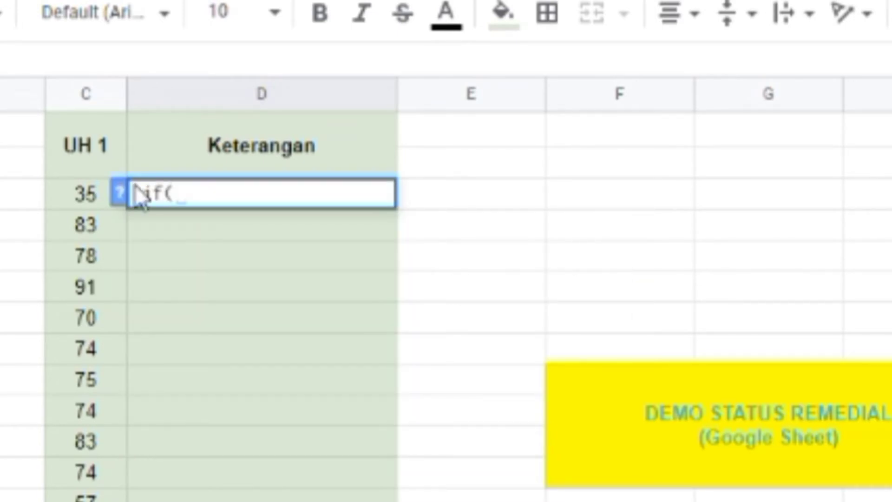
click(89, 191)
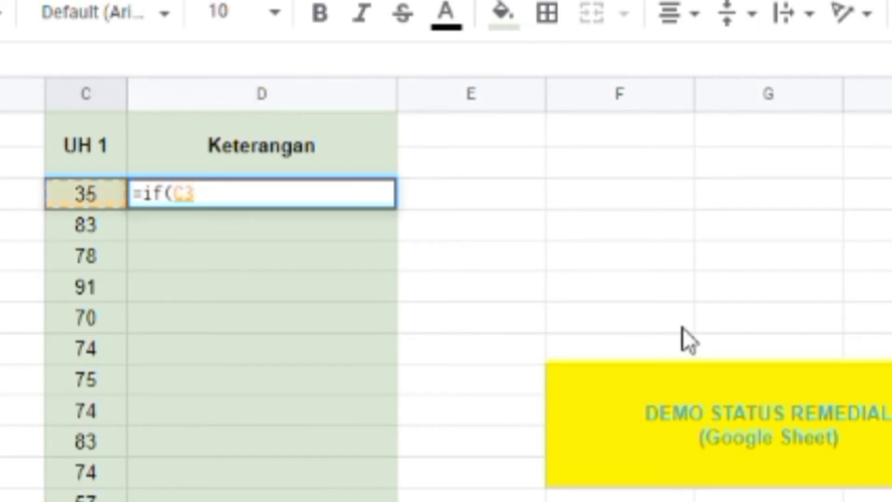
text(<75,)
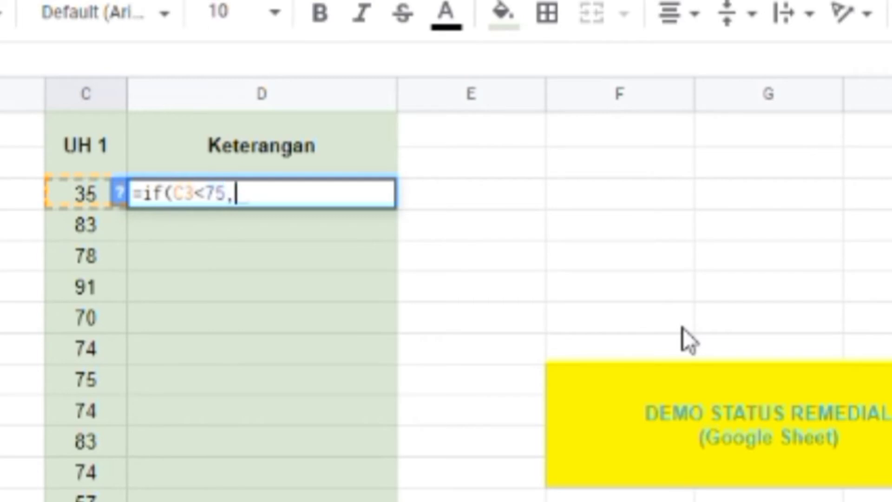
text("REMEDIAL",")
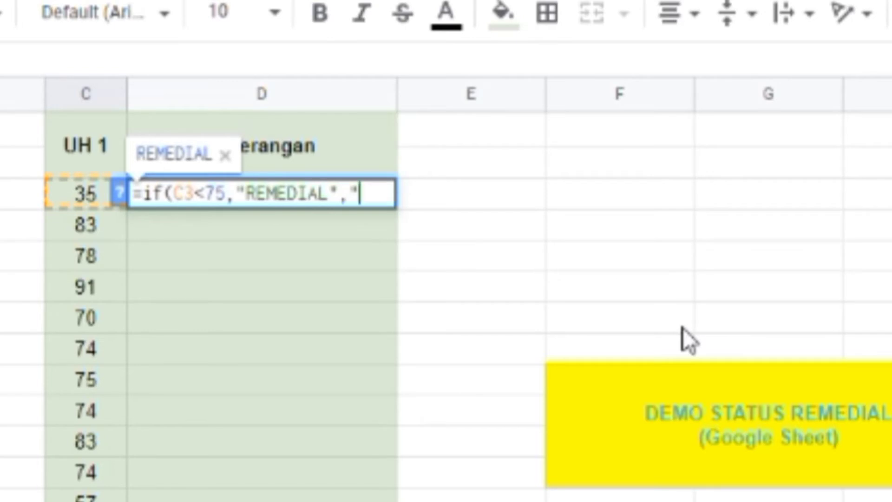
text(TUNTA)
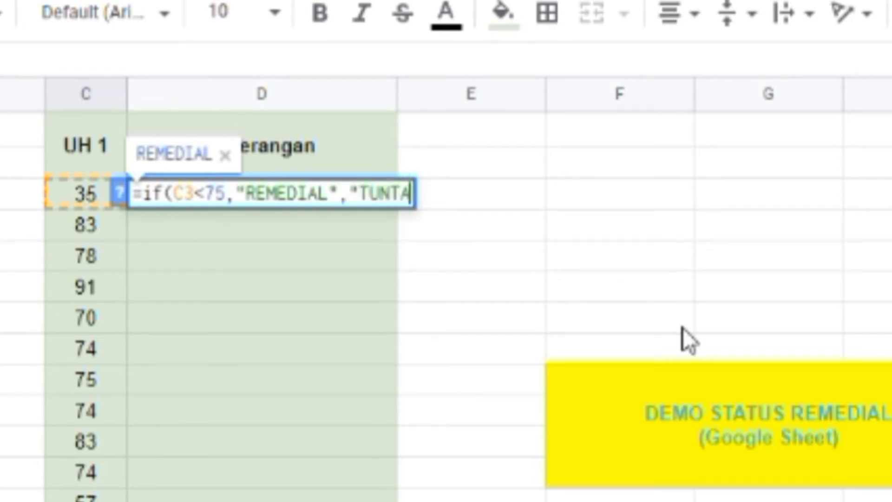
text(S")
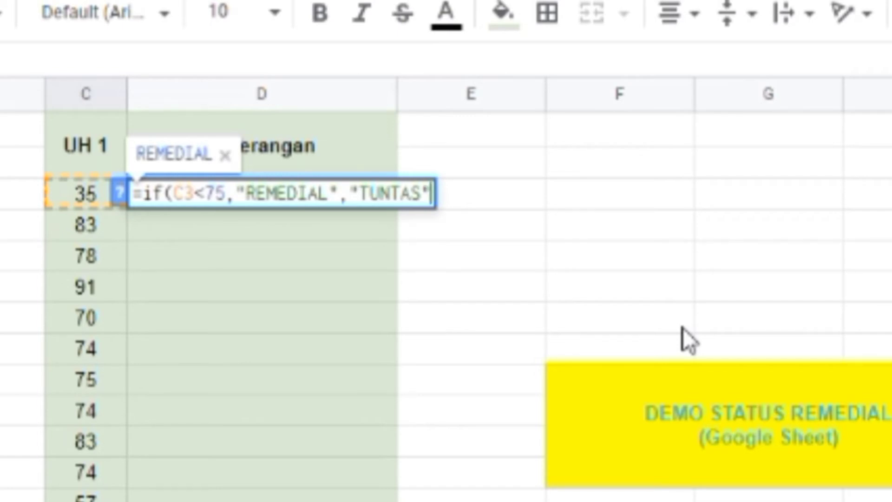
text())
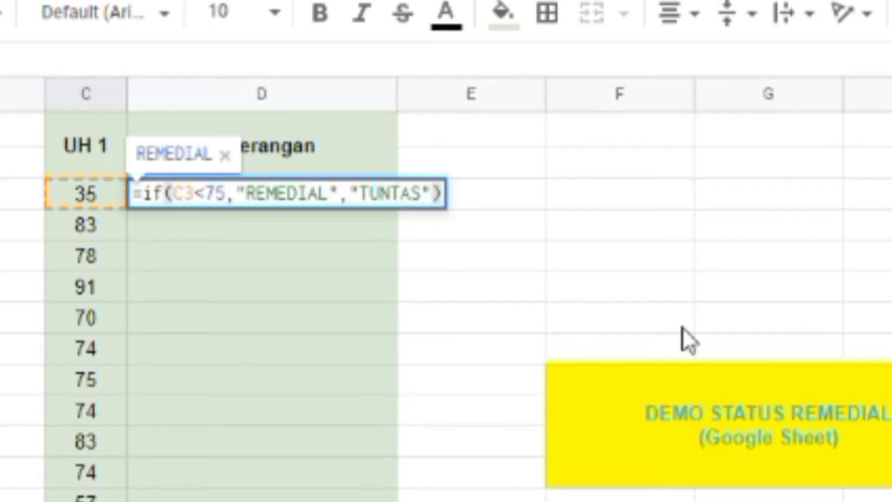
key(Return)
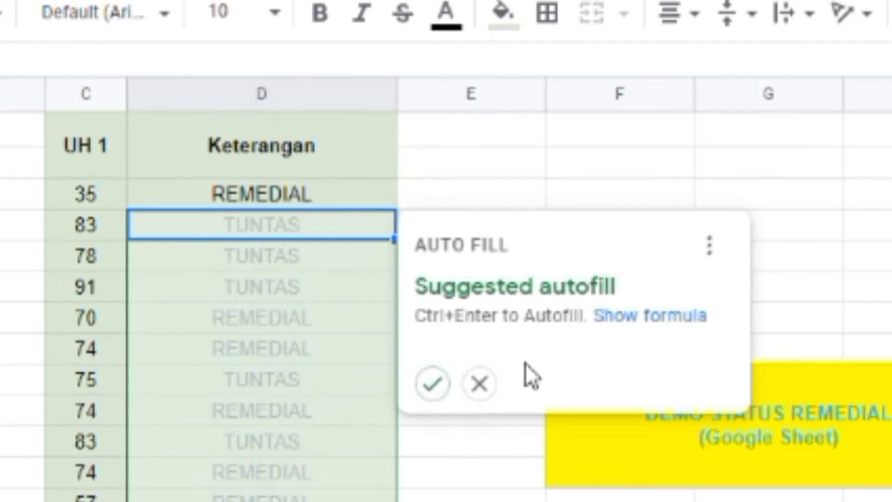
Accept the suggested autofill for the remaining Keterangan cells and review the labels down the column.
click(430, 387)
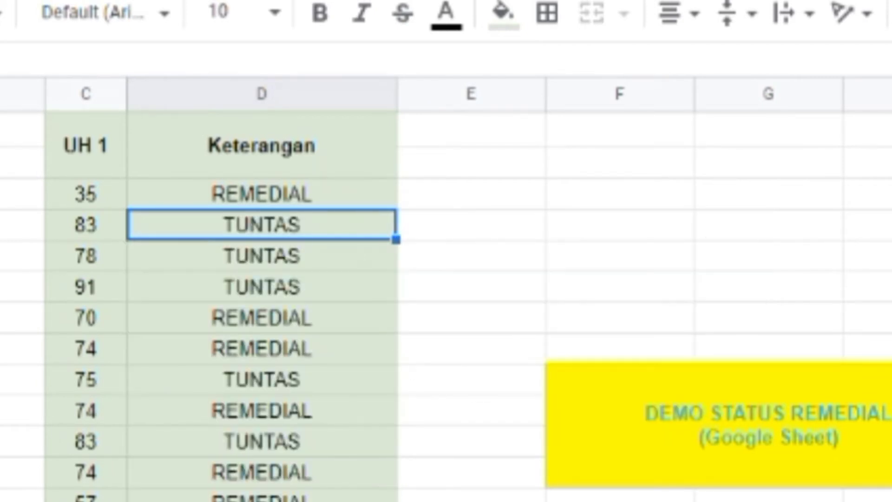
click(466, 473)
scroll(462, 425, down, 6)
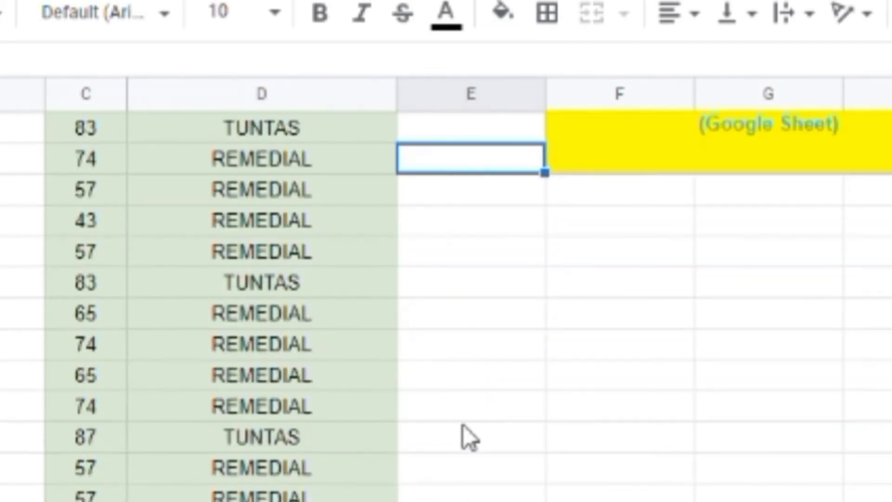
scroll(463, 425, down, 4)
scroll(458, 427, down, 1)
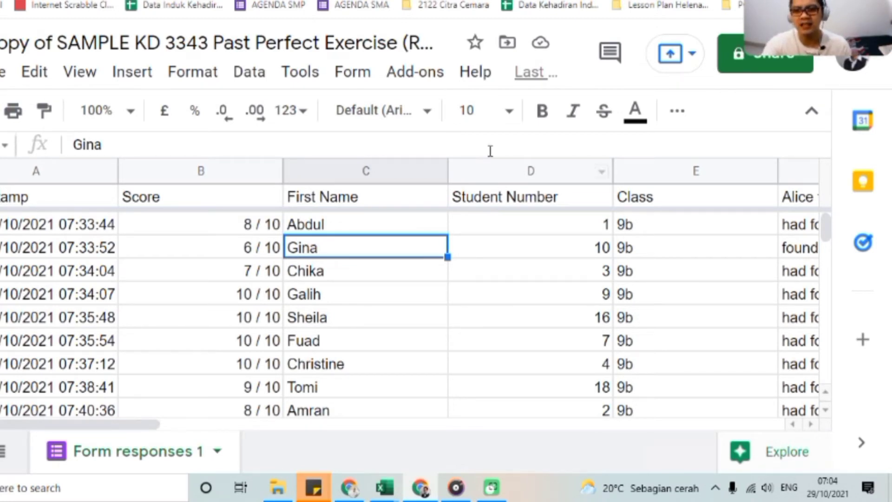
Sort the form responses sheet by the Student Number column, A → Z, and compare the student numbers with their classes.
click(506, 174)
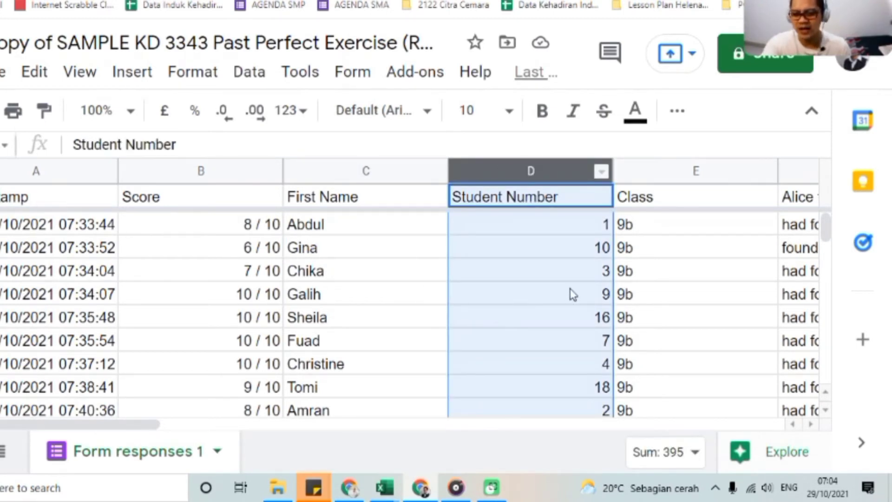
click(243, 74)
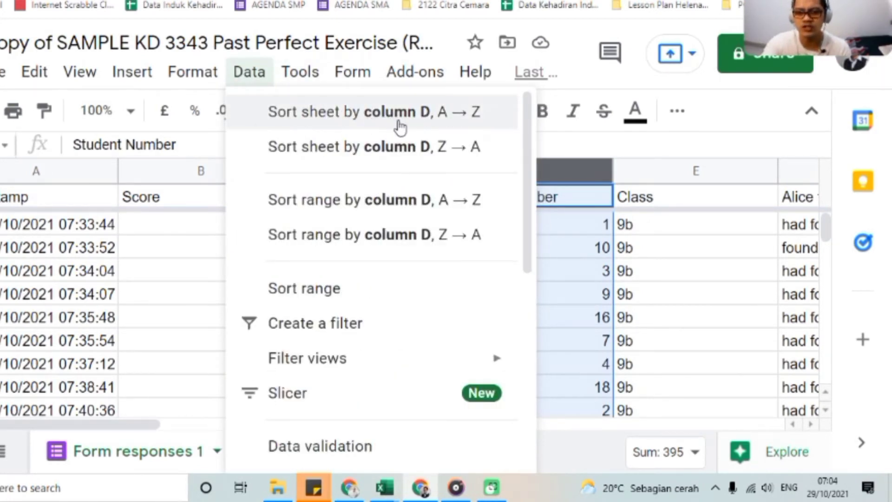
click(426, 124)
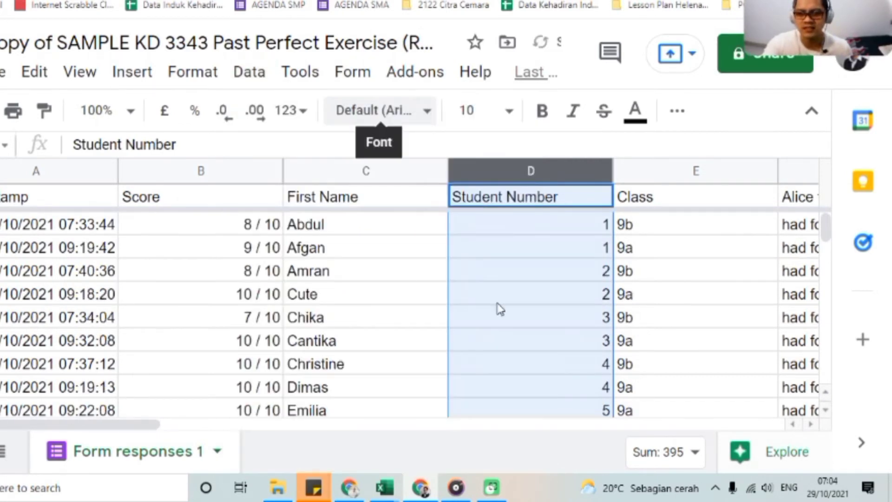
click(531, 277)
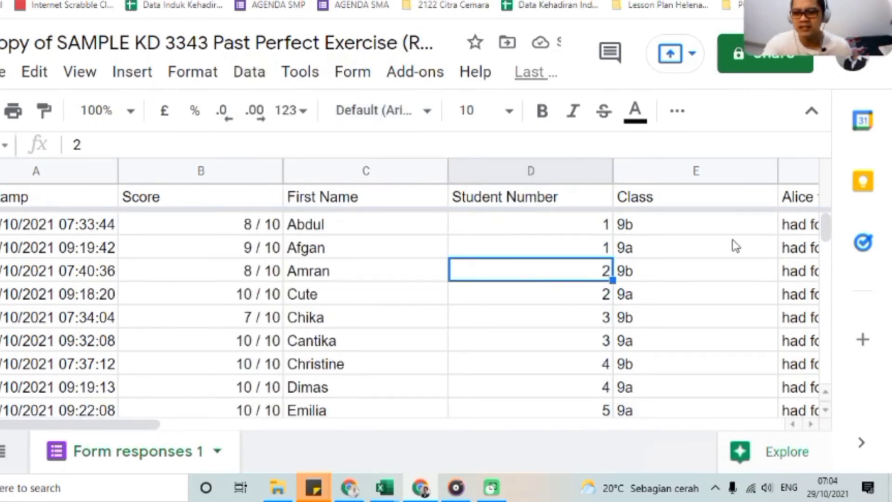
click(710, 228)
click(703, 247)
click(707, 341)
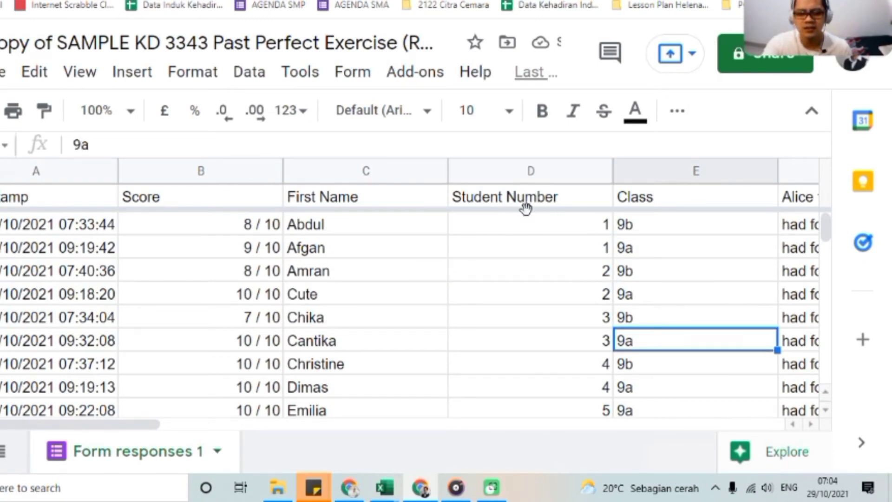
click(532, 234)
click(536, 257)
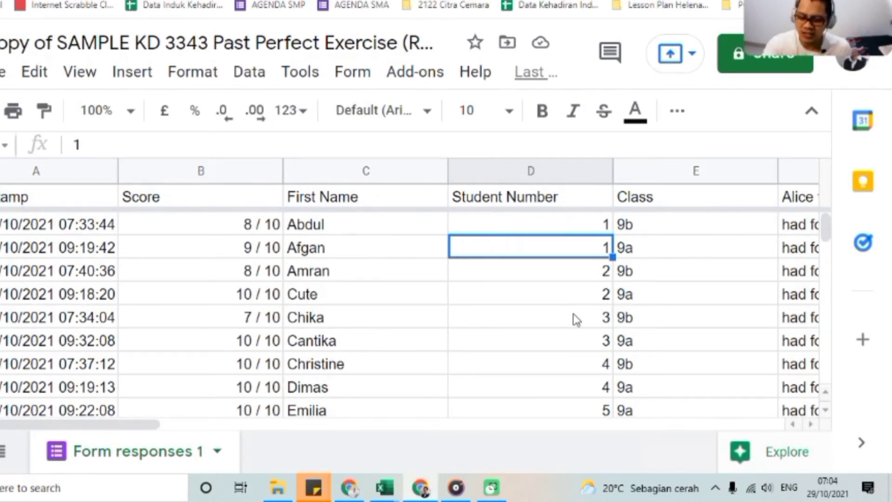
Sort the sheet by the Class column, A → Z, so the responses are grouped by class.
click(682, 173)
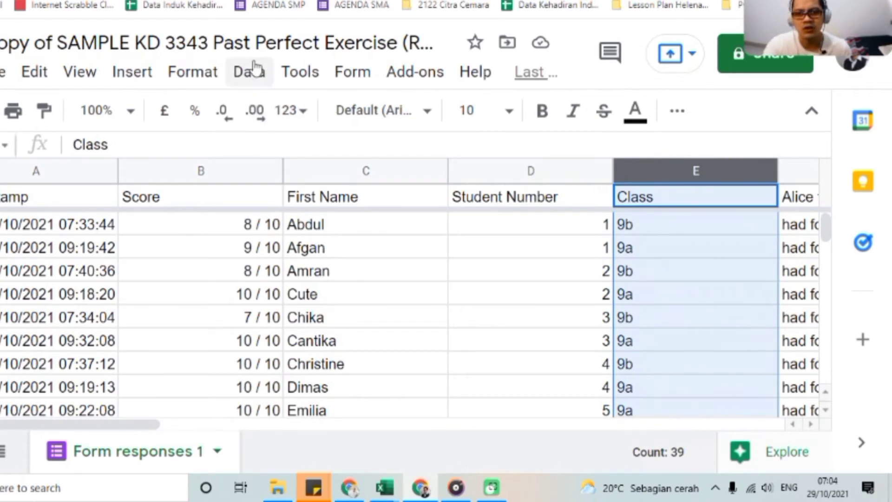
click(246, 77)
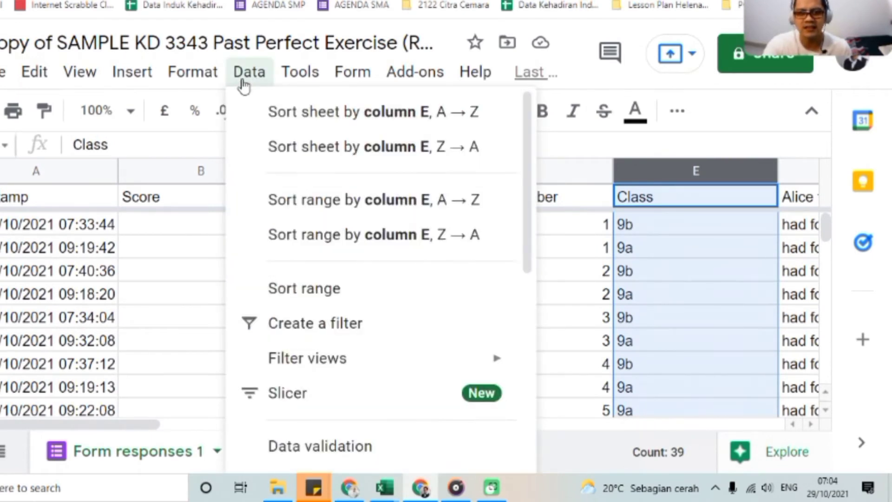
click(326, 122)
click(502, 250)
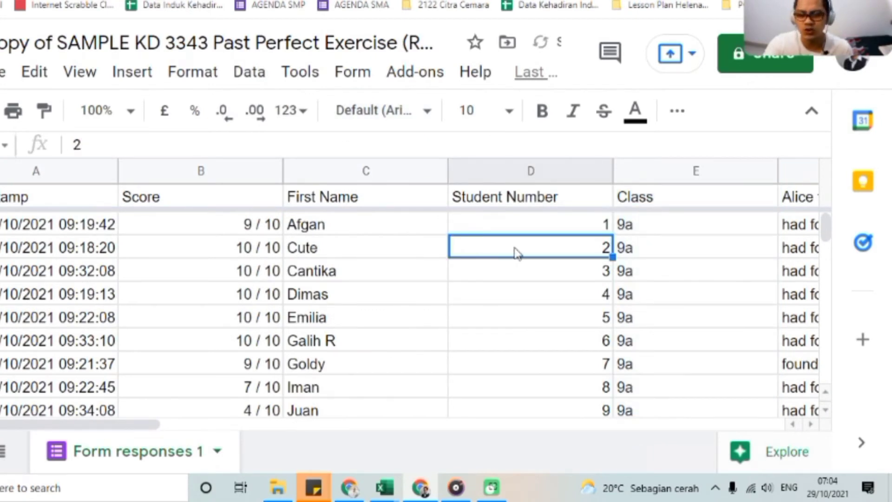
click(527, 227)
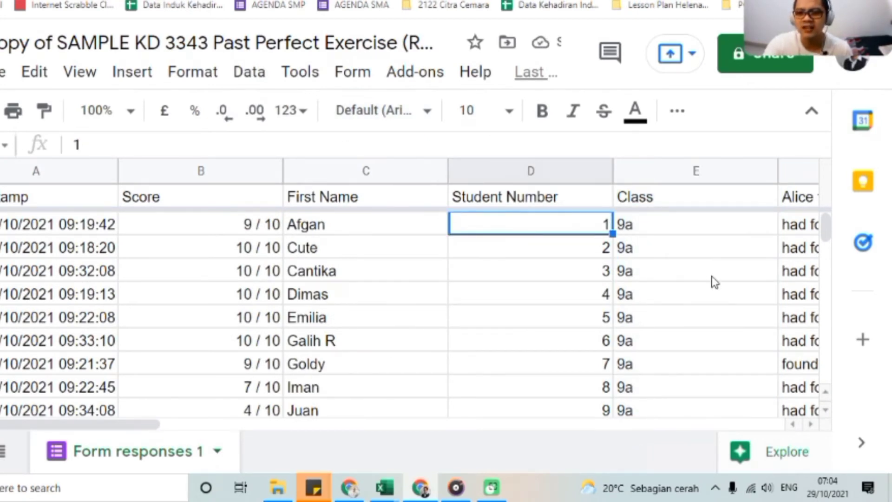
Examine the sorted responses down the sheet, checking the Student Number order within classes 9a and 9b.
scroll(714, 282, down, 6)
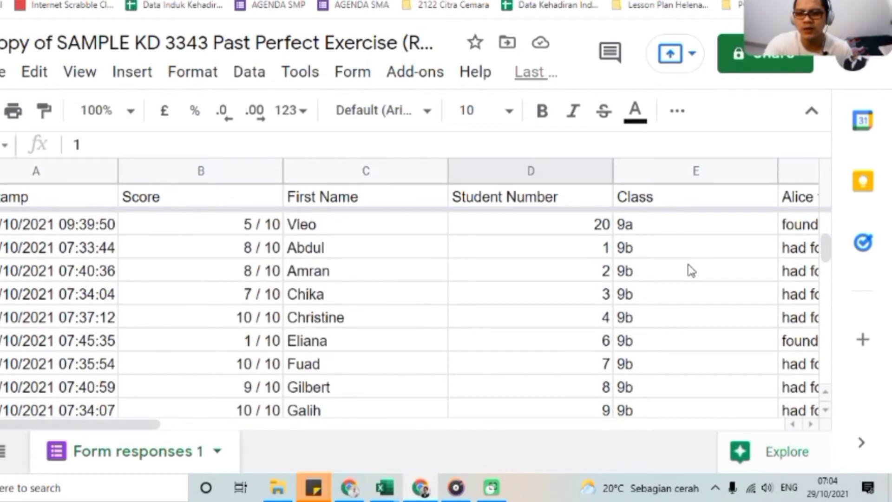
scroll(690, 270, down, 4)
scroll(685, 272, up, 2)
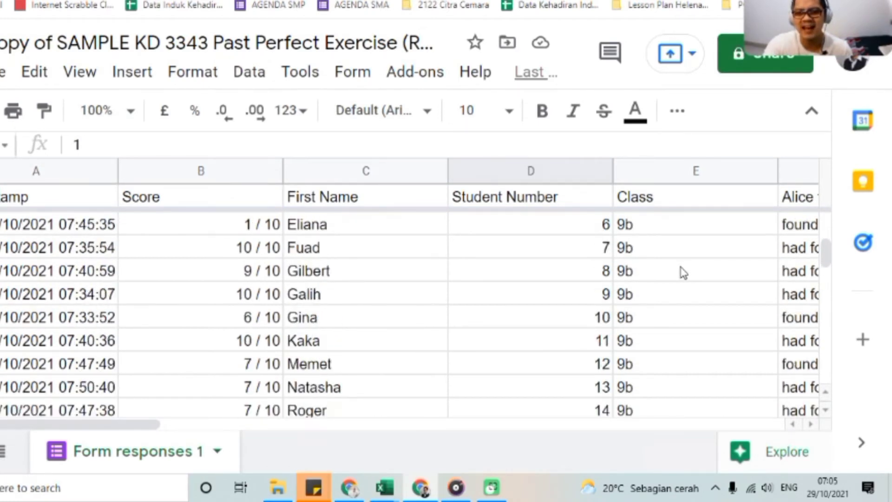
scroll(683, 272, up, 8)
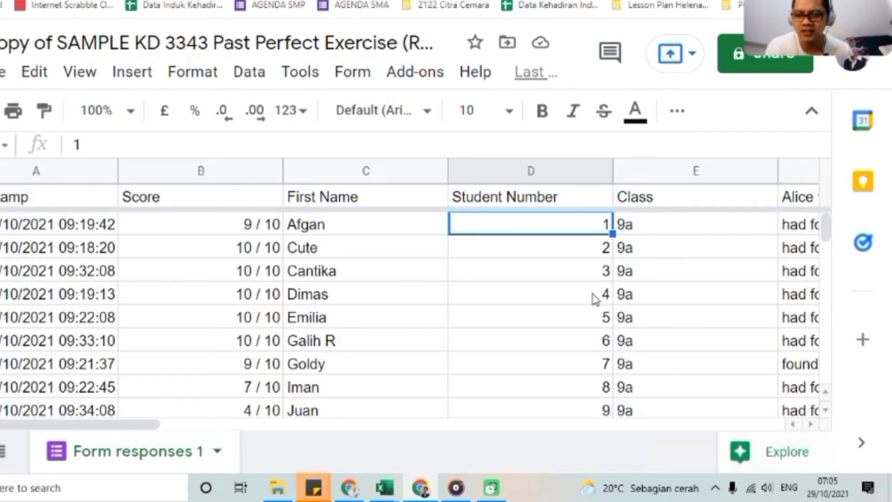
key(Down)
key(Down)
key(Down)
key(Down)
key(Down)
key(Down)
key(Down)
key(Down)
key(Down)
key(Down)
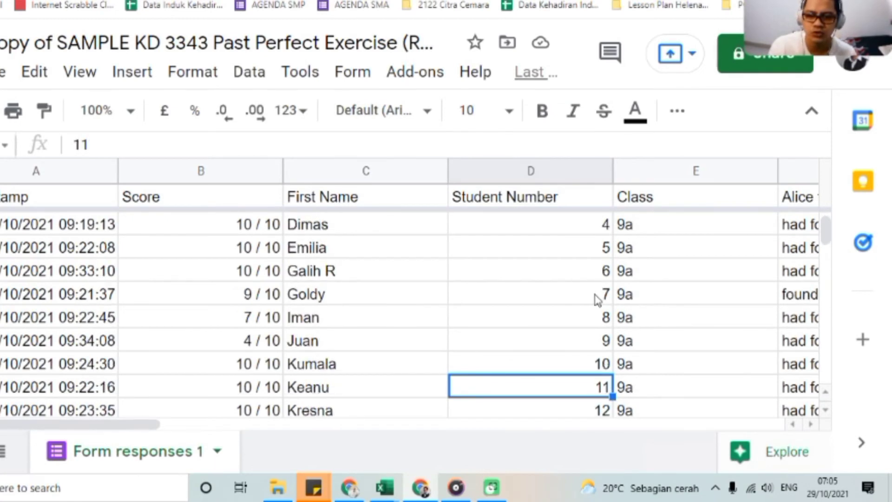
key(Down)
key(Down)
key(Down)
key(Down)
key(Down)
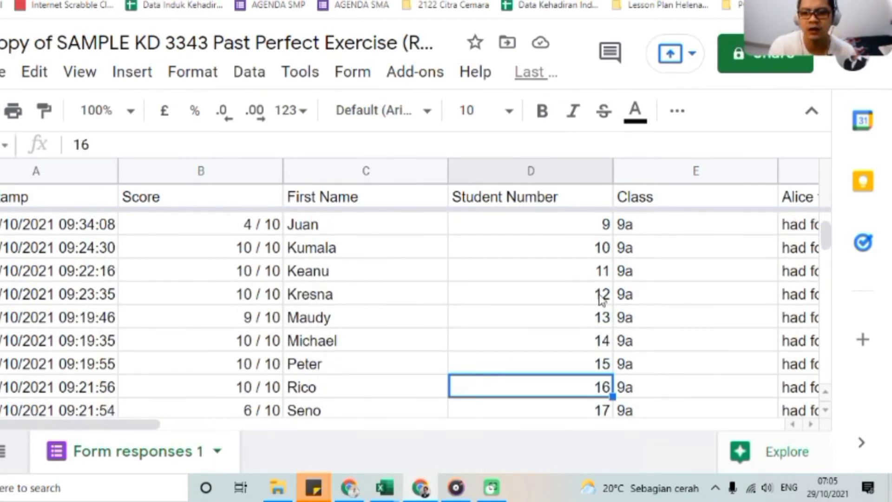
key(Down)
key(Down)
key(Down)
key(Down)
key(Down)
key(Down)
key(Down)
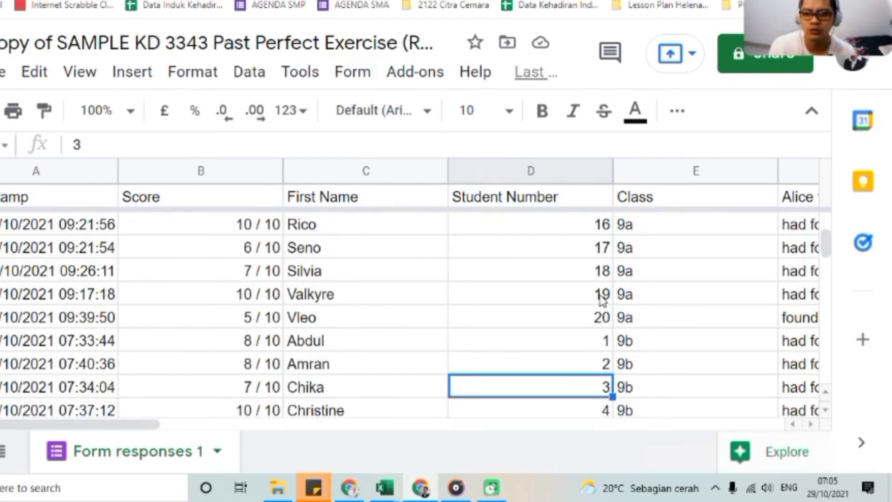
key(Down)
key(Down)
key(Down)
key(Down)
key(Down)
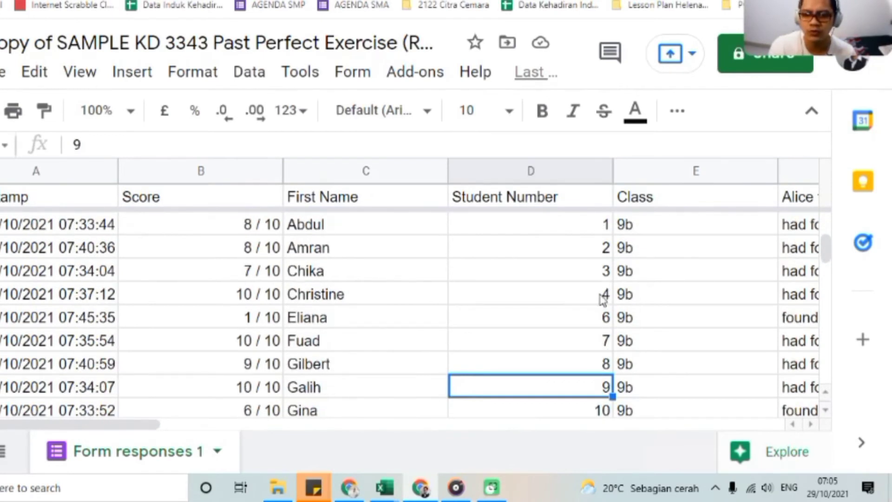
key(Up)
key(Up)
key(Up)
key(Up)
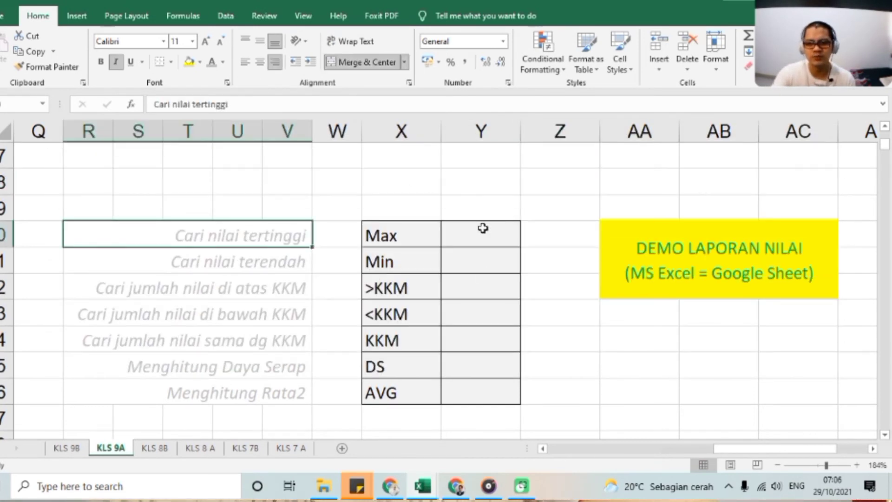
In the Excel sheet KLS 9A, enter =MAX(Y7:Y26) in Y30 beside Max to find the highest PTS grade.
click(560, 234)
click(493, 242)
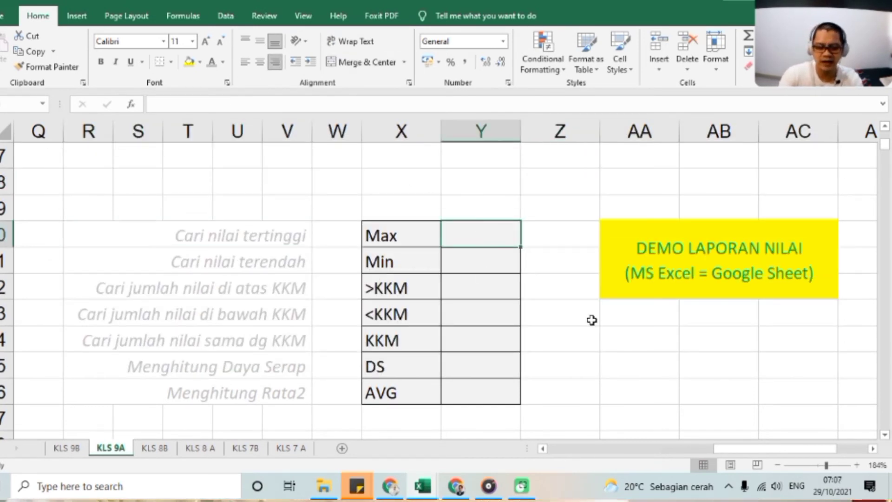
text(=max()
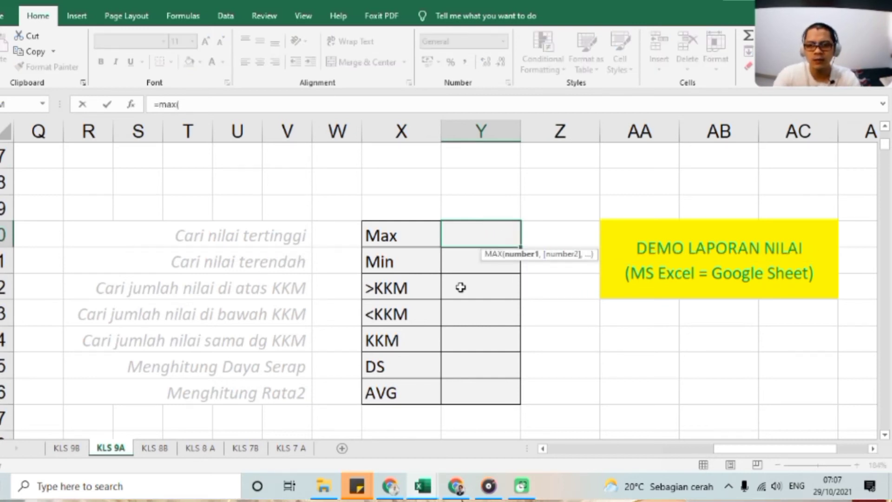
scroll(460, 285, down, 6)
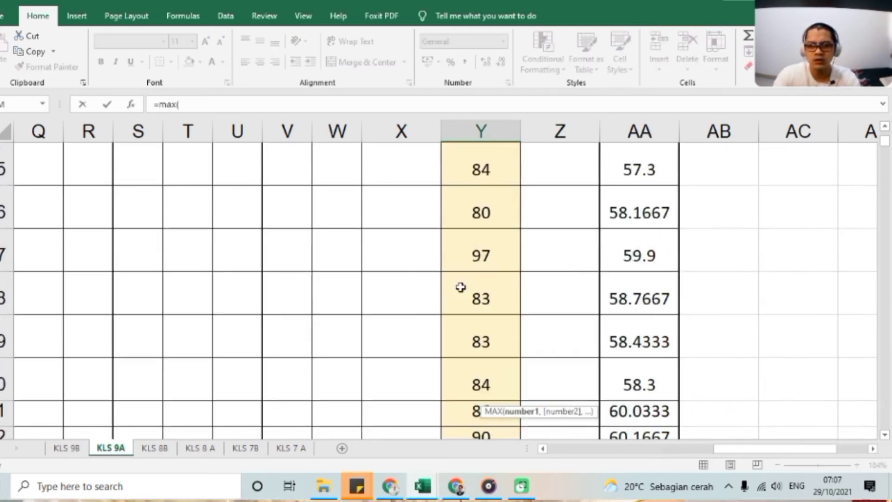
scroll(485, 333, up, 5)
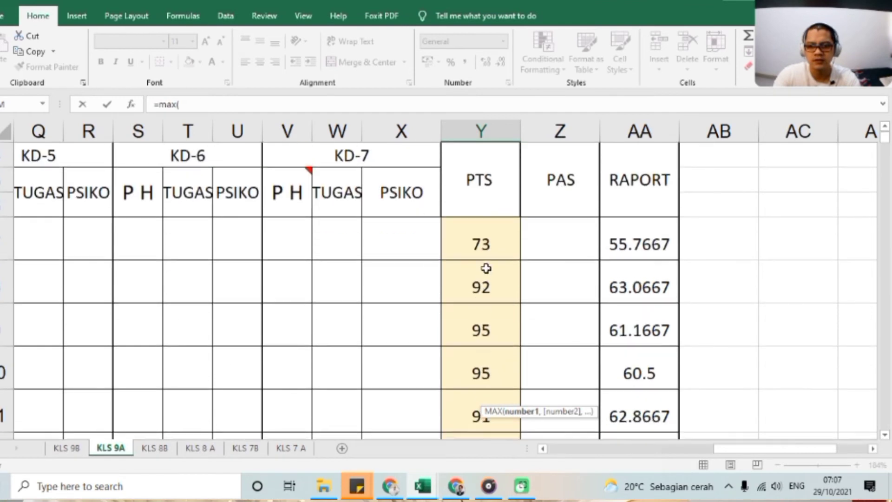
drag(495, 240, 479, 371)
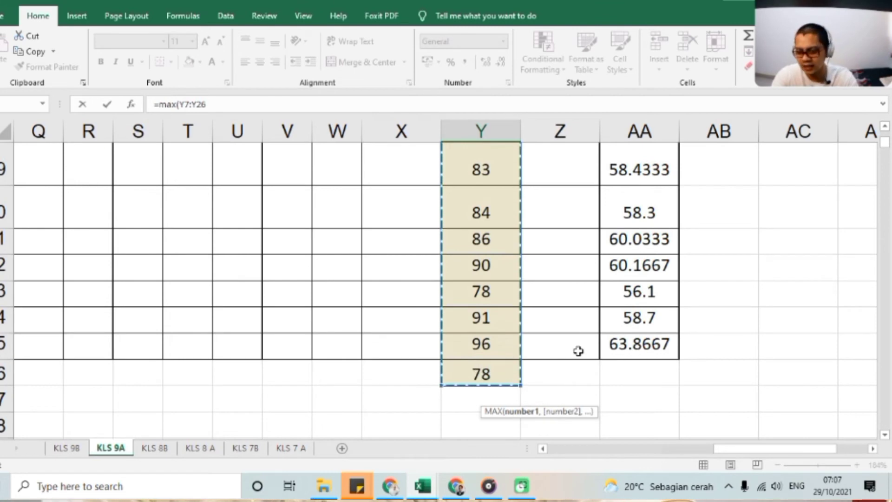
scroll(578, 351, down, 2)
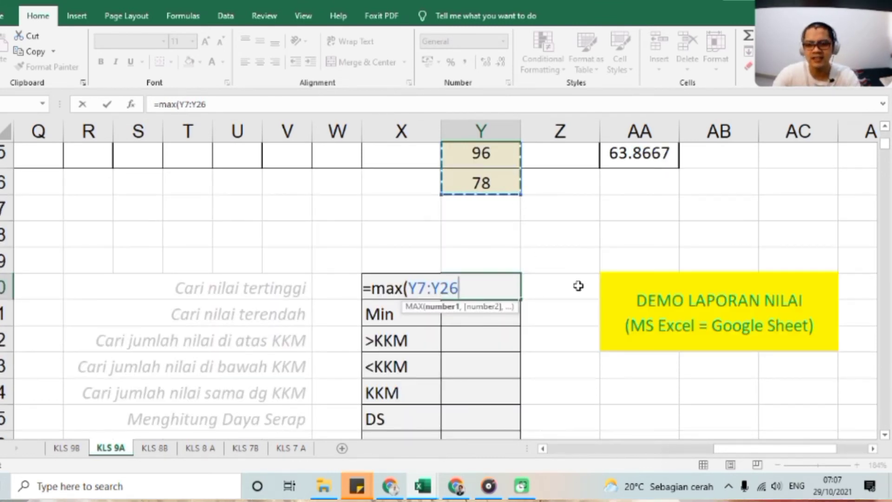
key(Return)
click(464, 290)
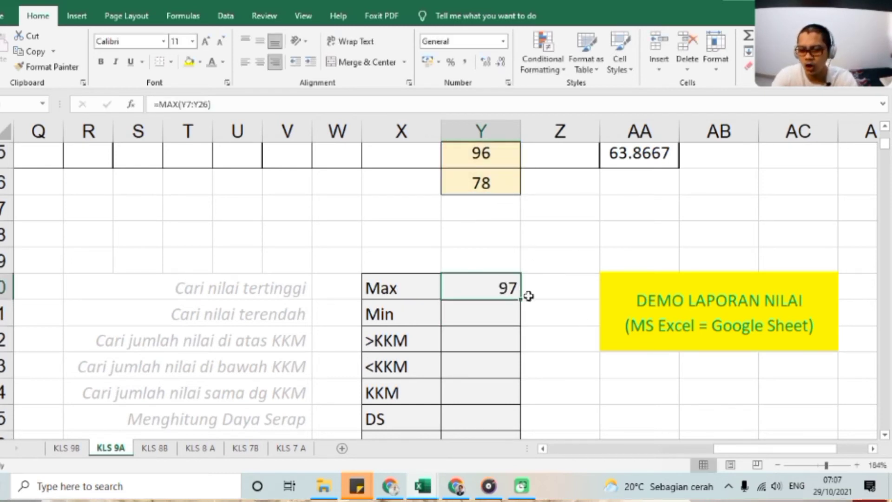
click(616, 386)
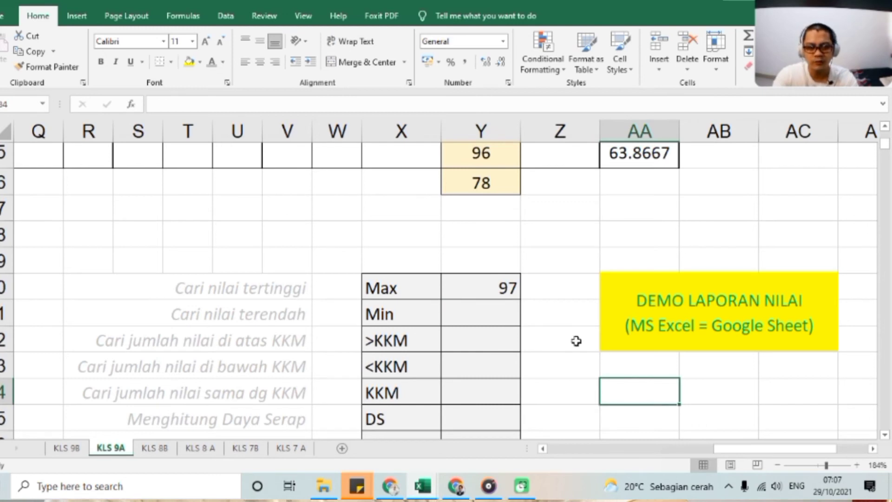
Enter =MIN(Y7:Y26) in Y31 beside Min to find the lowest PTS grade, and check its formula.
click(485, 313)
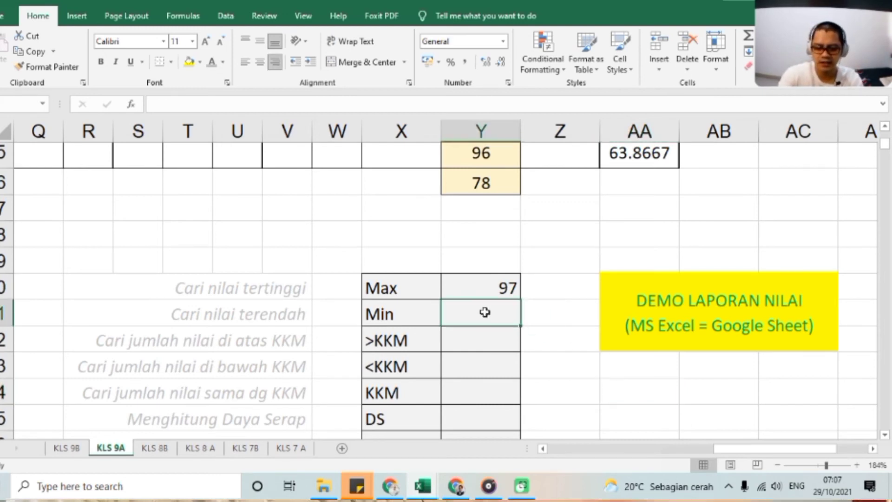
text(=M)
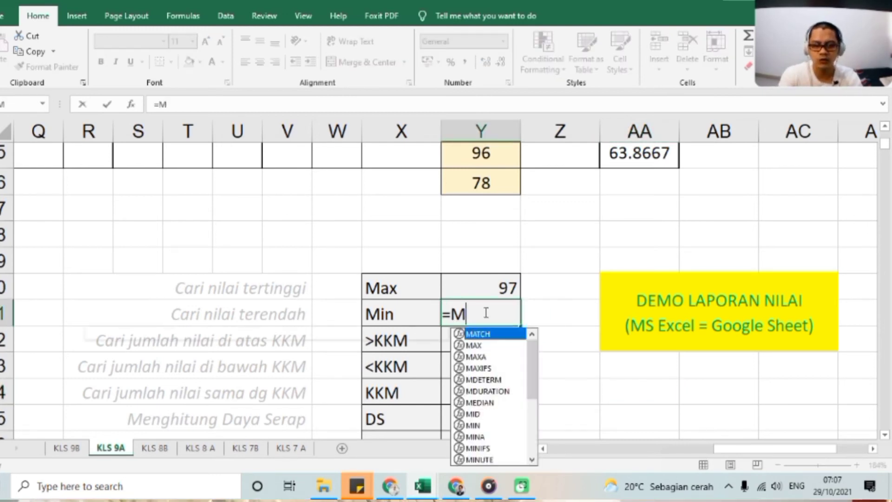
text(IN()
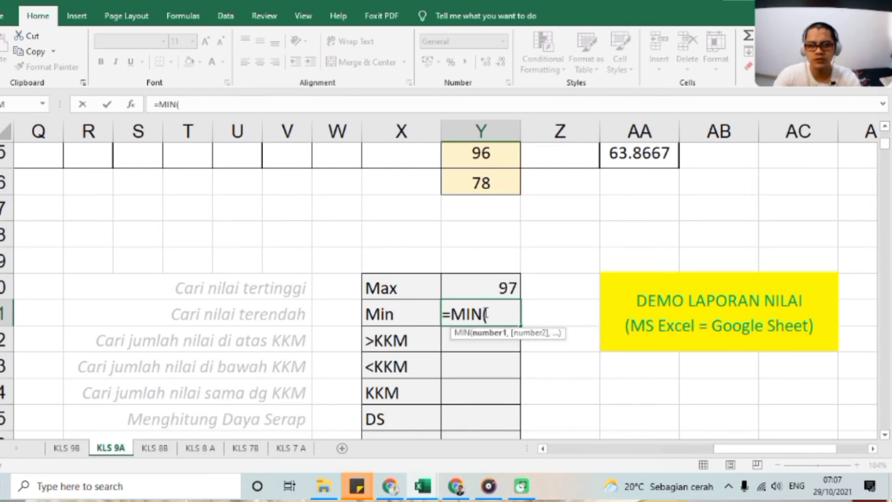
scroll(480, 265, up, 5)
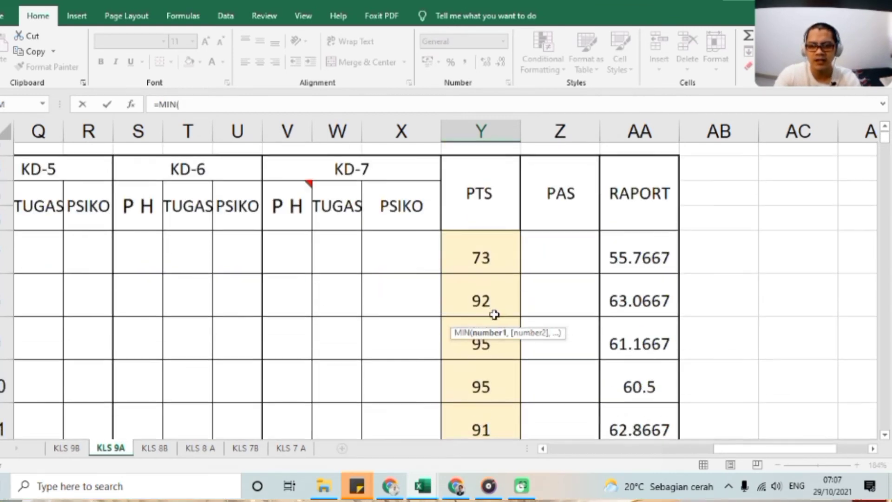
drag(492, 232, 477, 377)
key(Return)
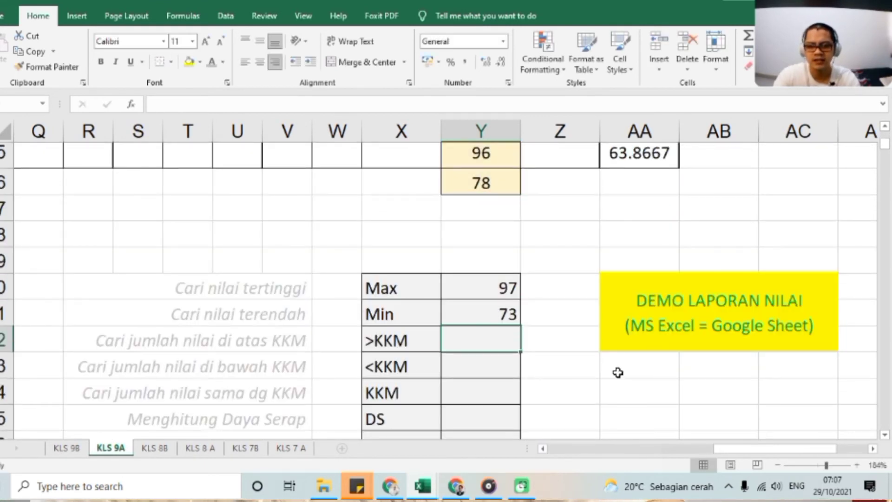
click(482, 315)
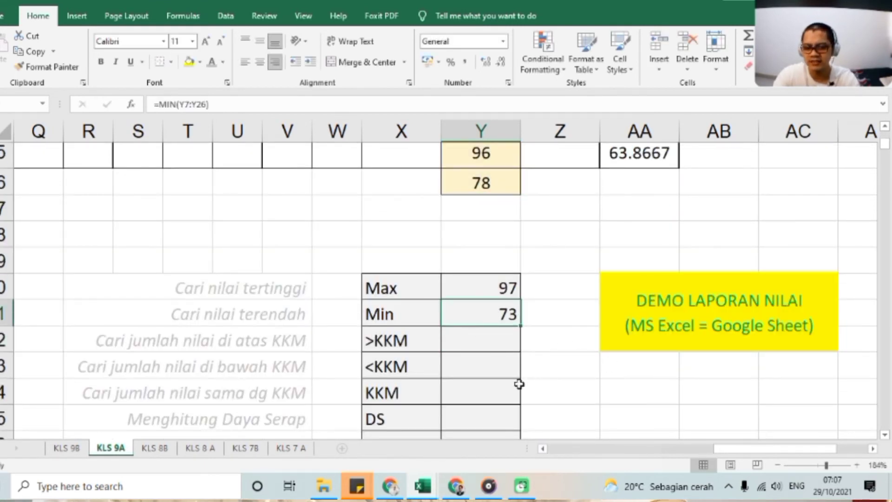
Enter =COUNTIF(Y7:Y26,">75") in Y32 beside >KKM to count the grades above 75, and check its formula.
click(473, 343)
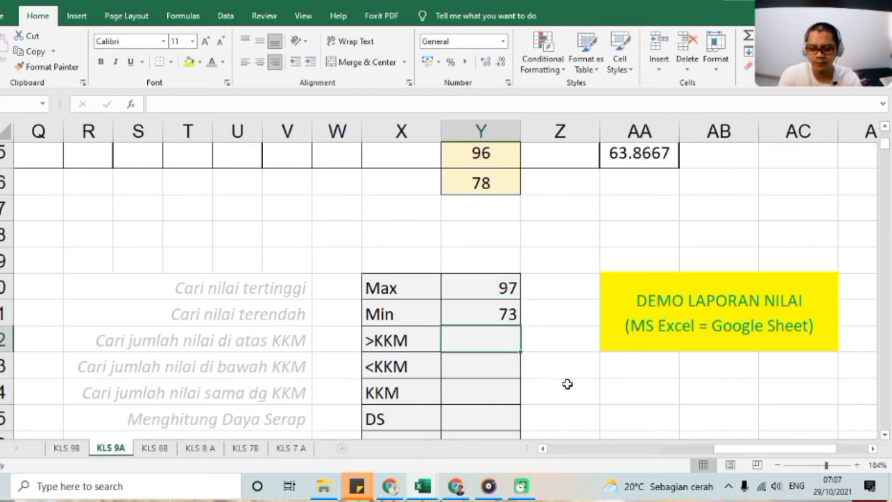
text(=)
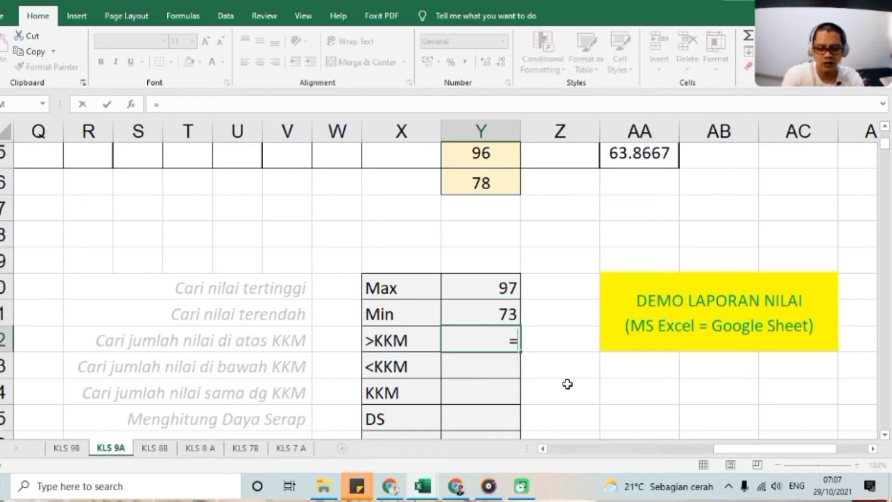
text(countif)
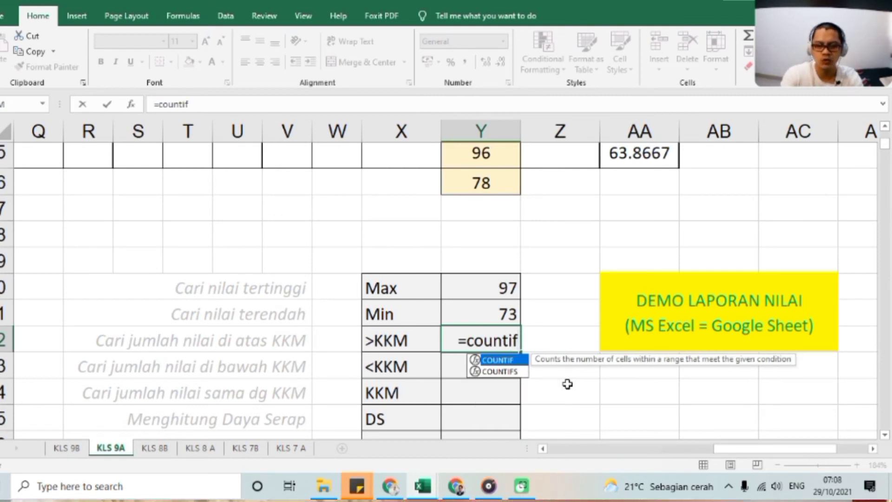
text(()
scroll(486, 254, up, 10)
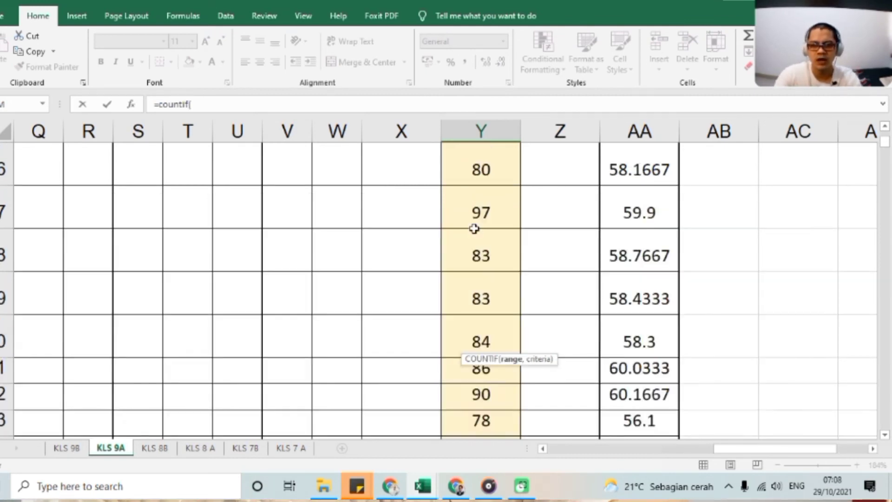
drag(474, 344, 495, 374)
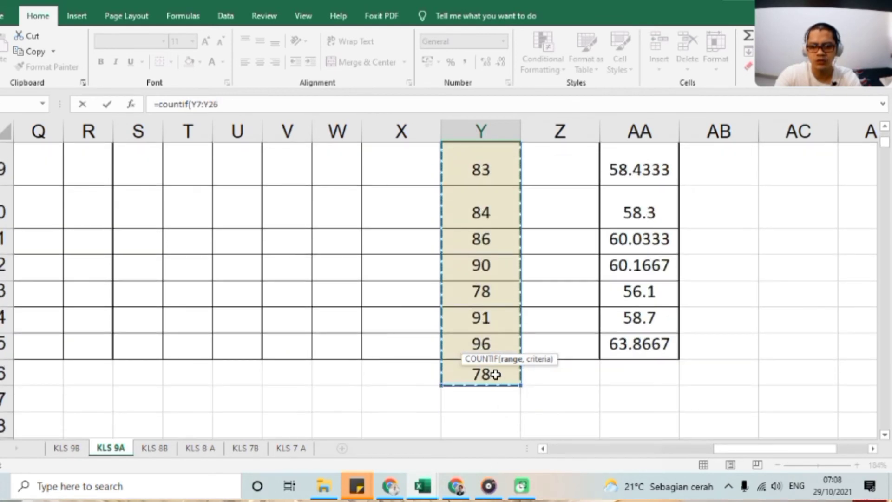
scroll(563, 379, down, 2)
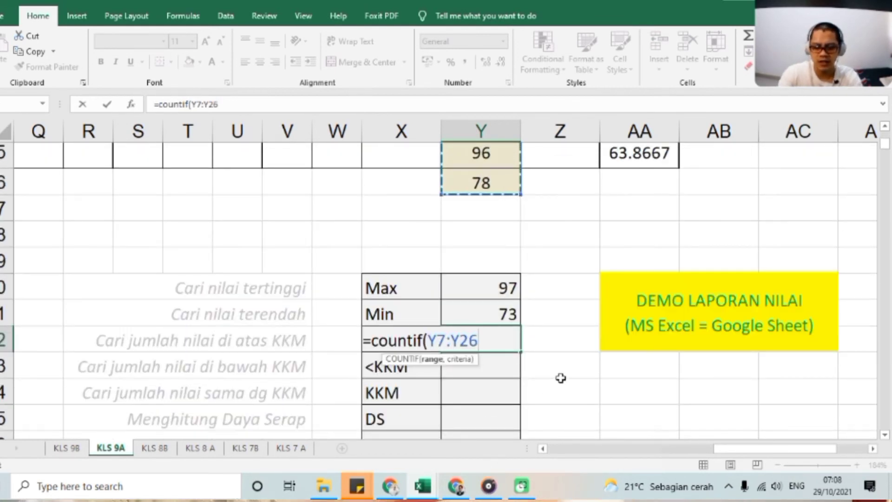
text(,)
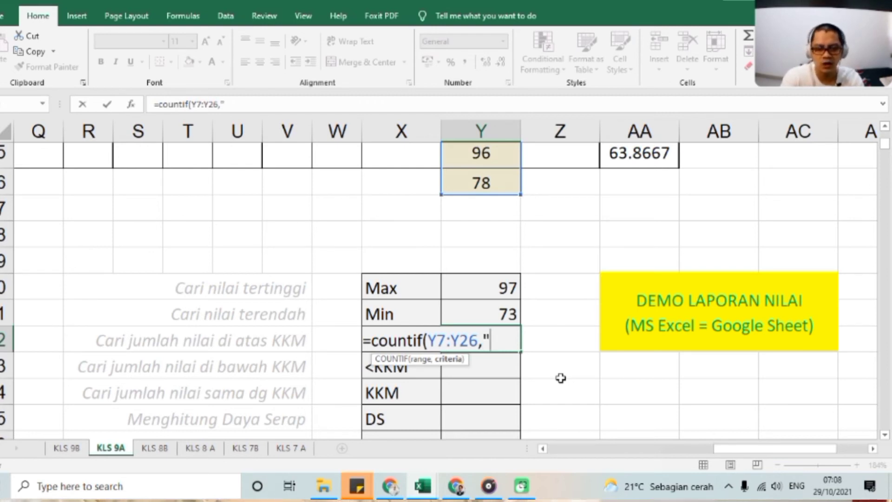
text(>)
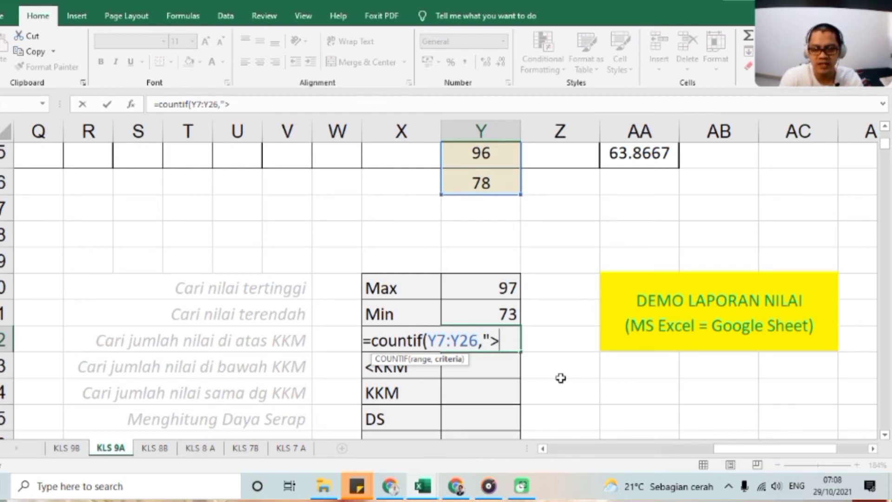
text(75)
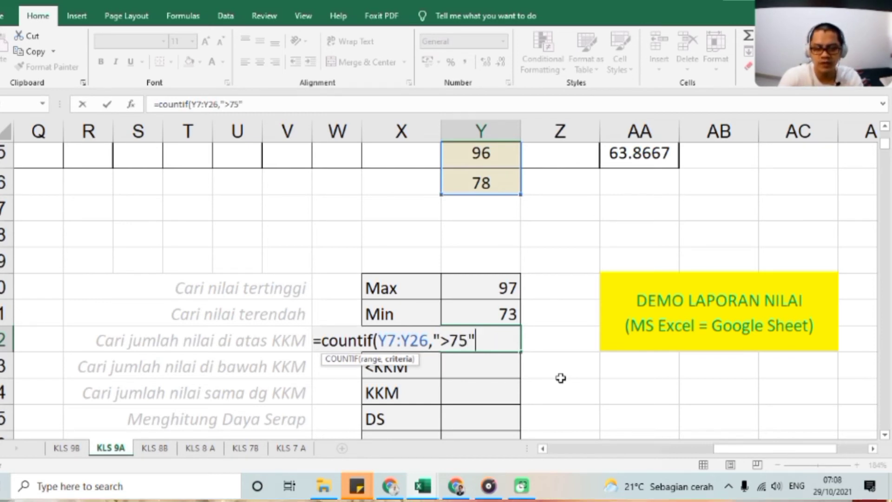
text())
key(Return)
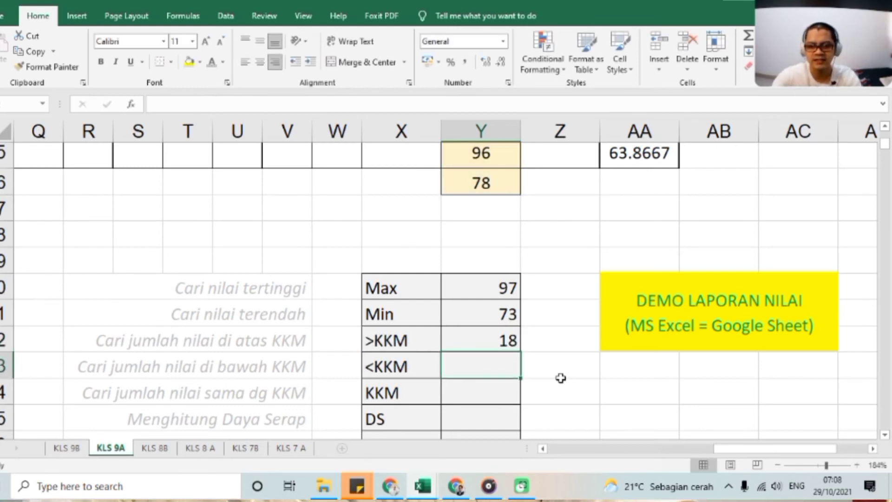
click(474, 340)
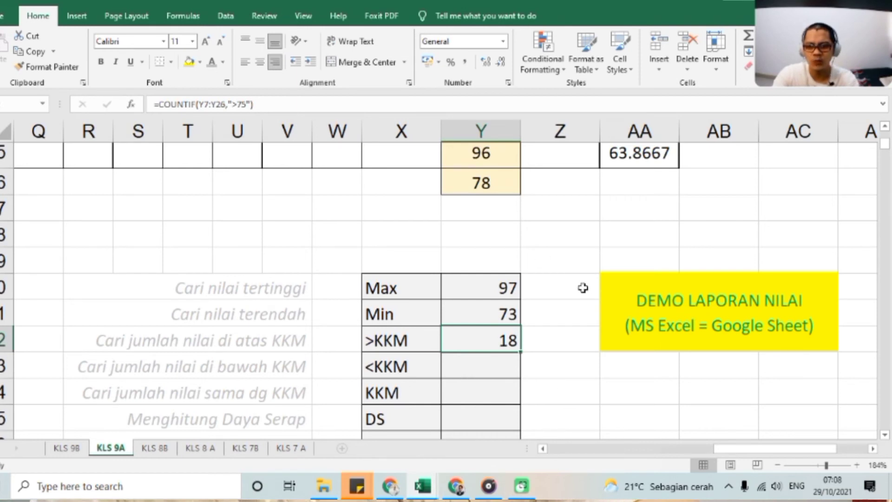
Enter =COUNTIF(Y7:Y26,"<75") in Y33 beside <KKM to count the grades below 75, and check its formula.
click(507, 367)
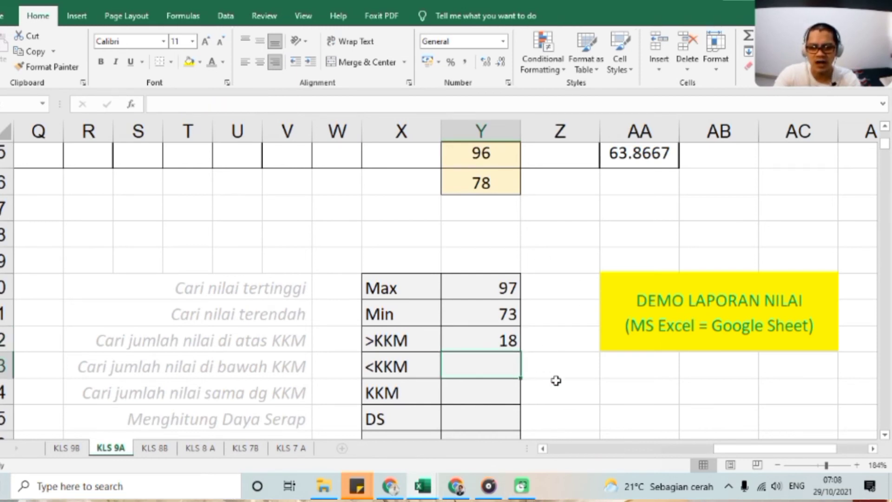
text(=)
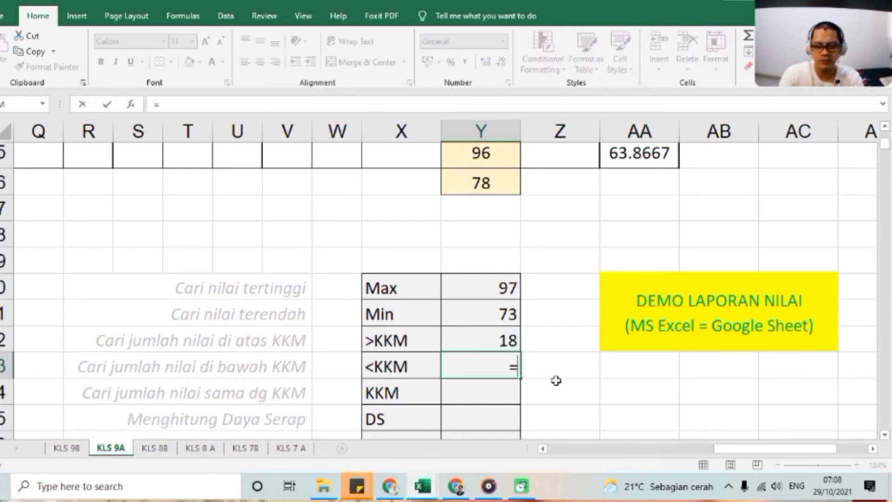
text(countf)
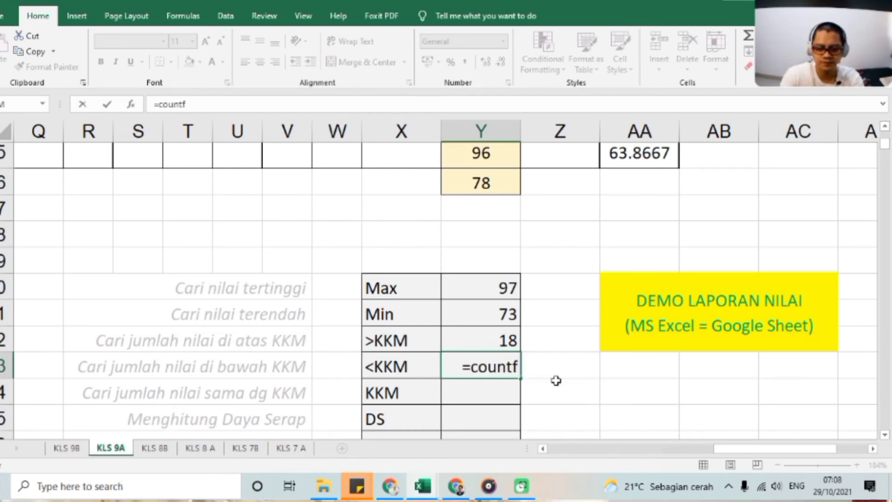
key(BackSpace)
text(if()
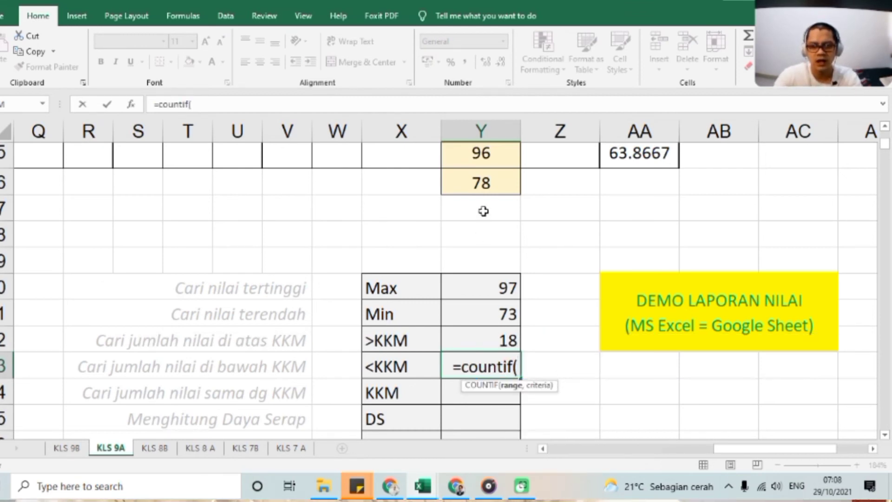
drag(481, 182, 472, 305)
scroll(478, 329, down, 5)
scroll(481, 333, up, 6)
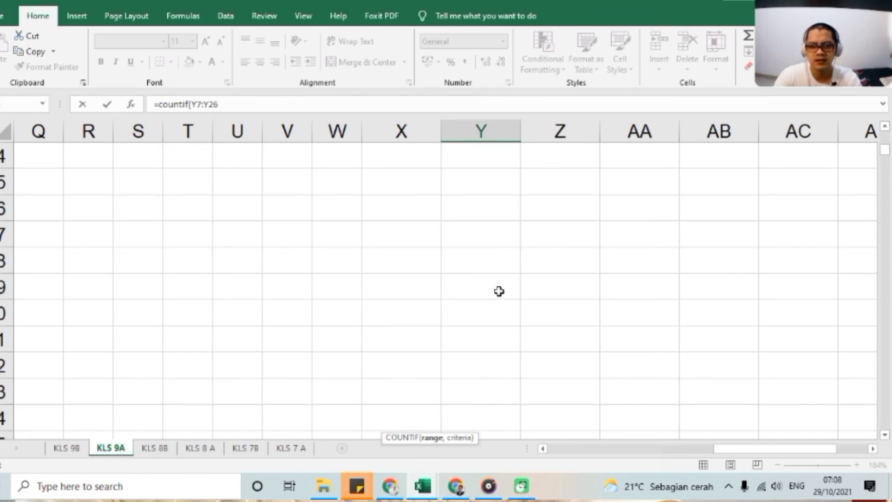
scroll(500, 290, up, 1)
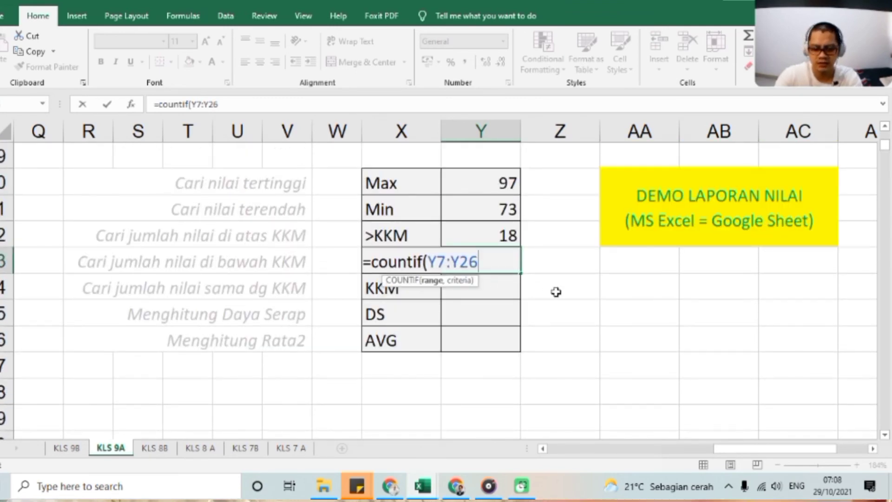
text(,)
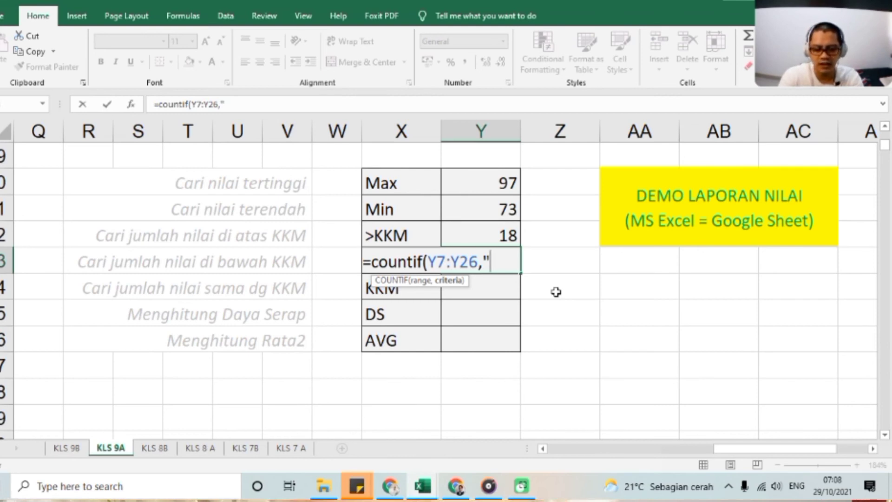
text("<75)
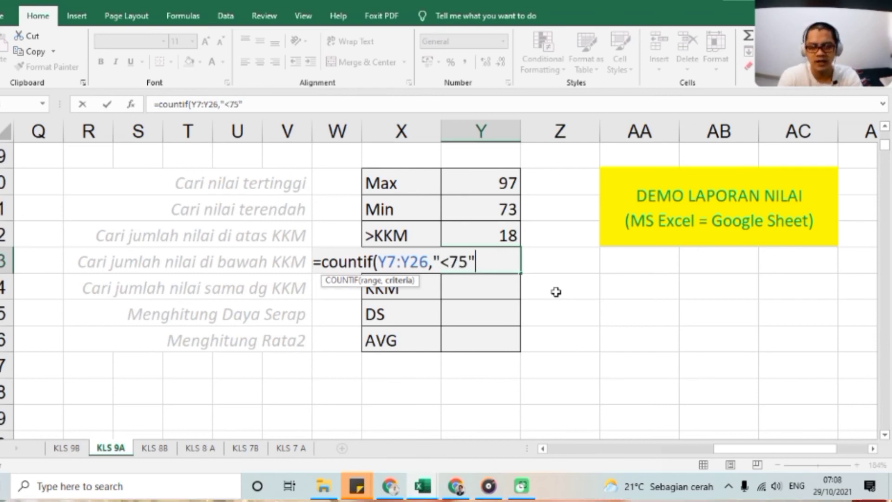
text("))
key(Return)
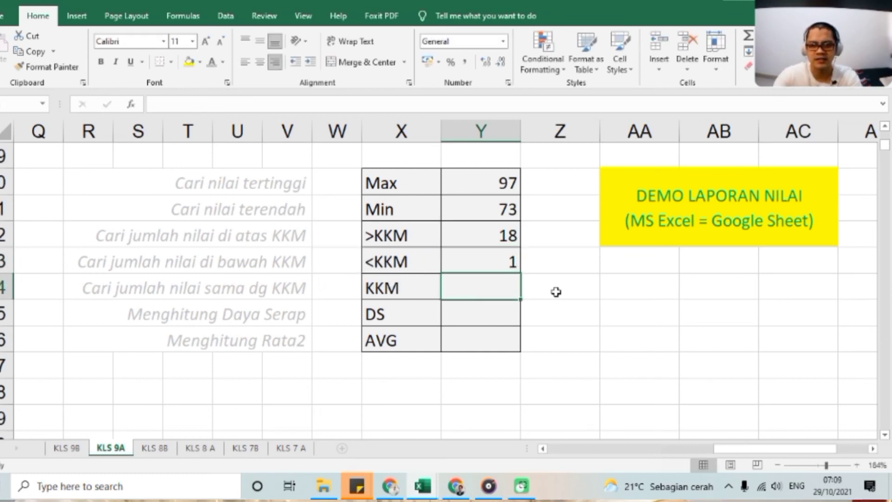
click(504, 261)
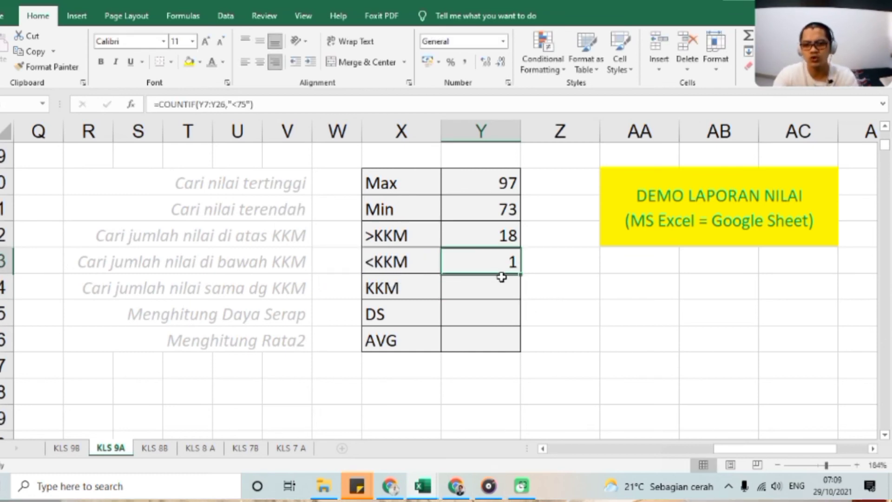
Enter =COUNTIF(Y7:Y26,"75") in Y34 beside KKM to count the grades equal to 75.
click(500, 282)
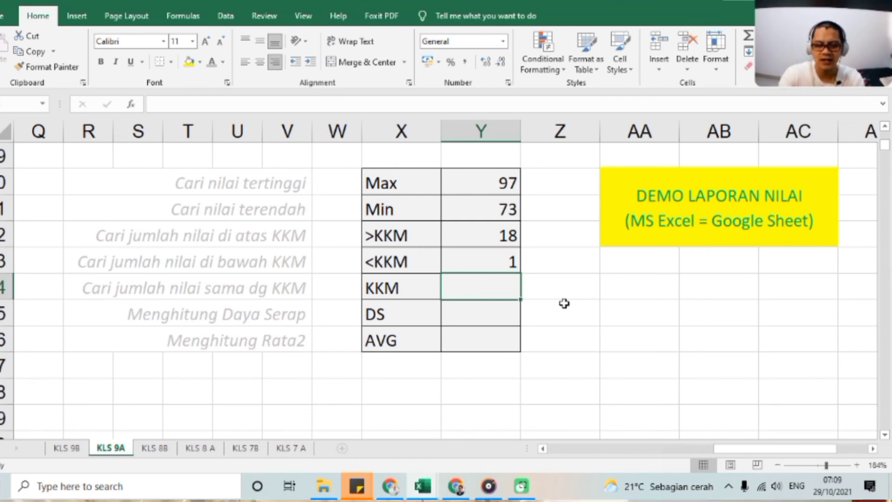
text(=)
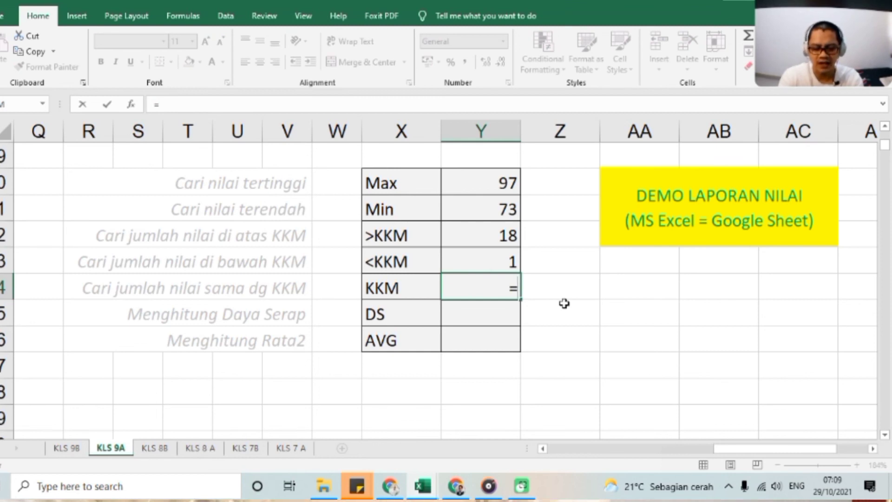
text(countif()
scroll(558, 304, up, 3)
click(476, 324)
key(ctrl+shift+Up)
scroll(499, 329, down, 8)
text(,)
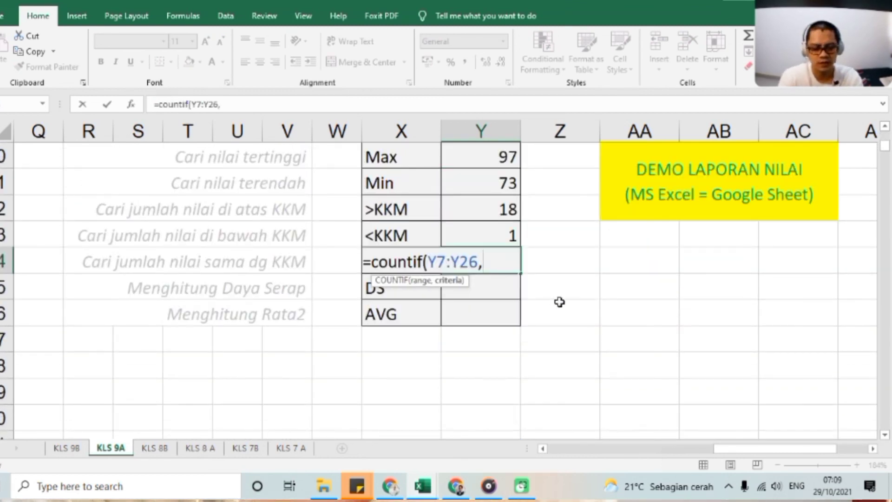
text(")
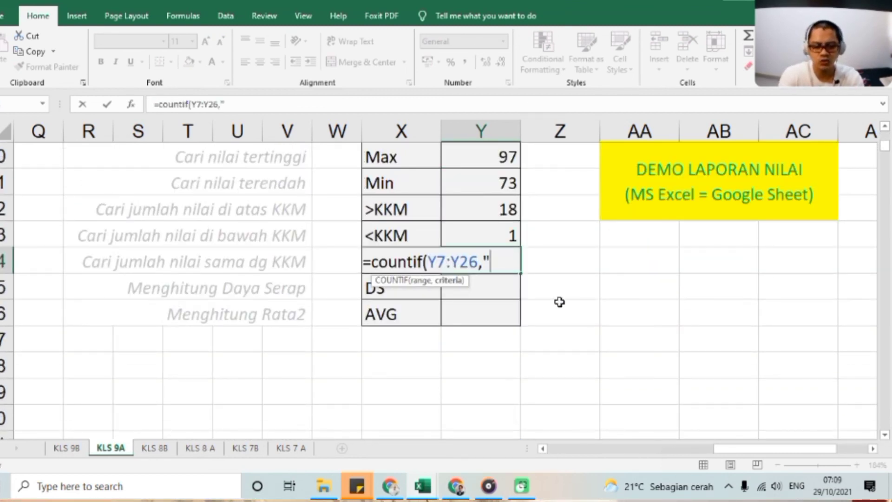
text(75)
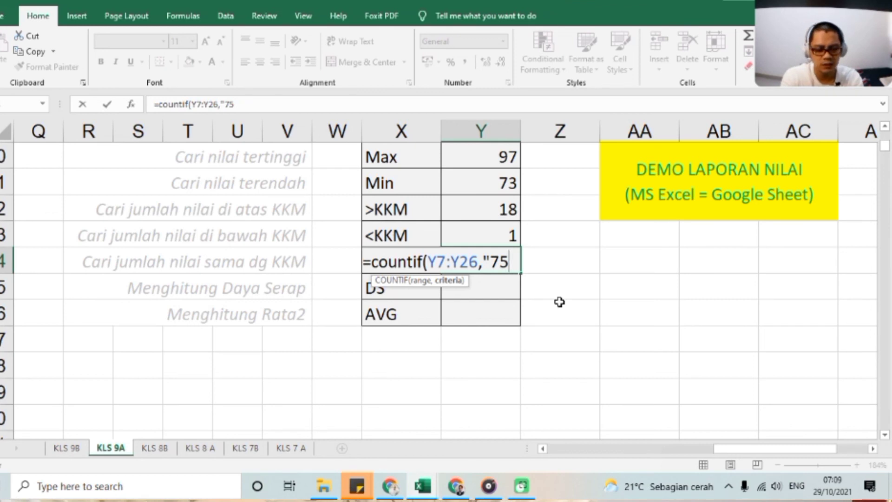
text(")
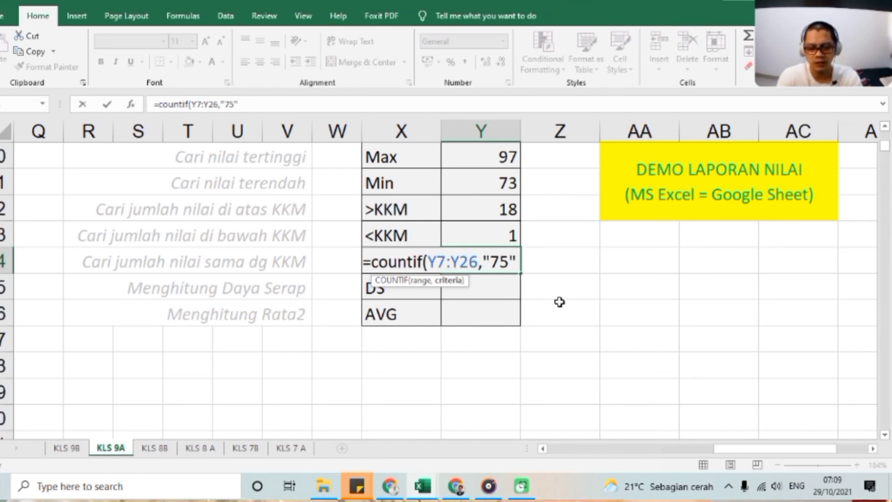
text())
key(Return)
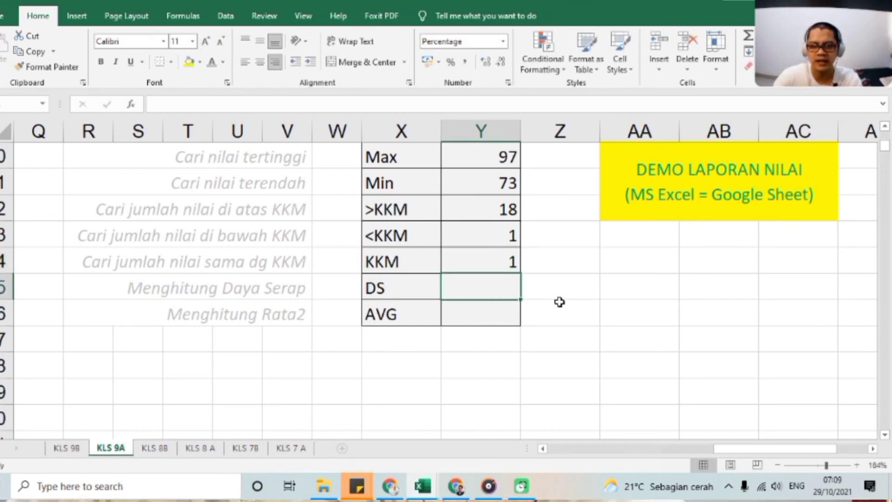
click(614, 341)
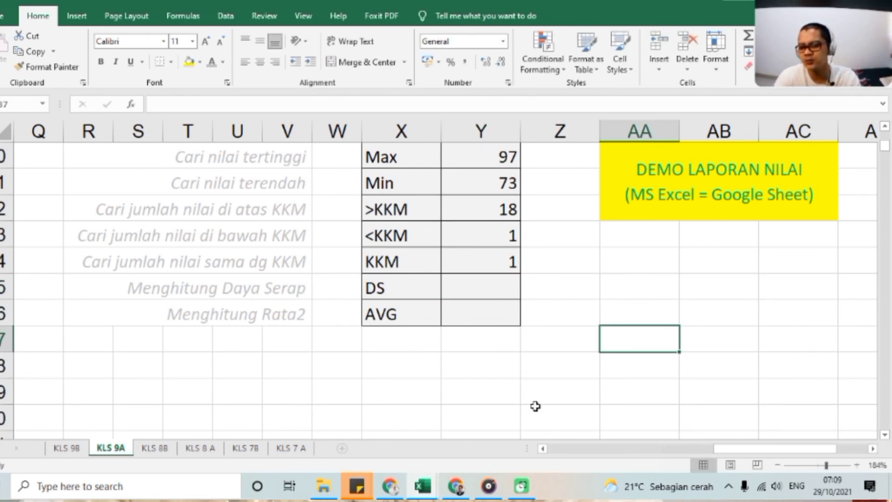
Enter =Y32/20 in Y35 beside DS to calculate the Daya Serap percentage from the above-KKM count.
click(482, 287)
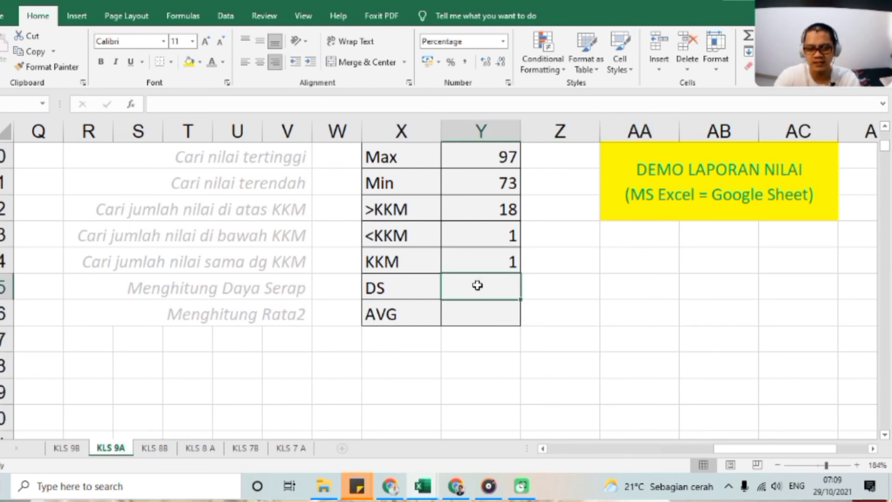
text(=)
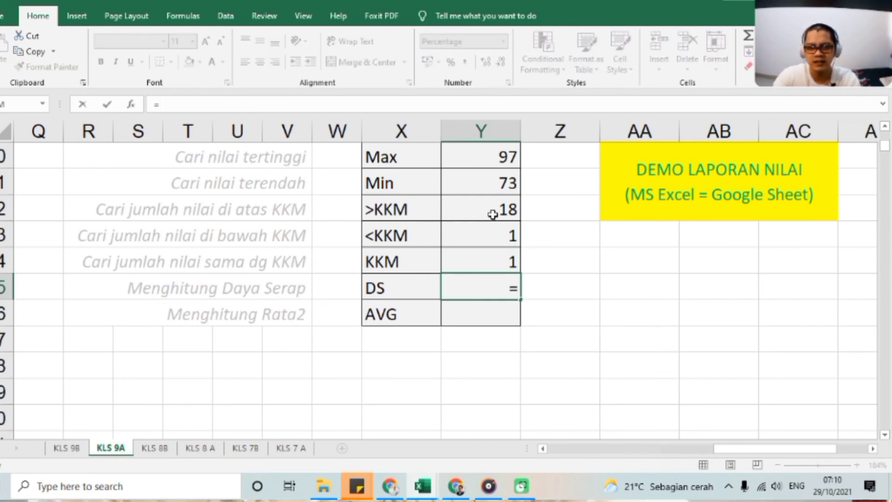
click(495, 206)
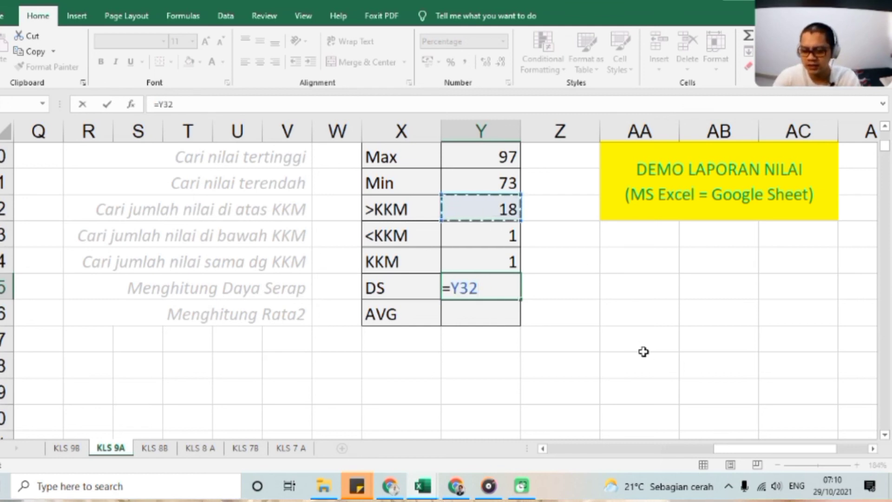
text(/)
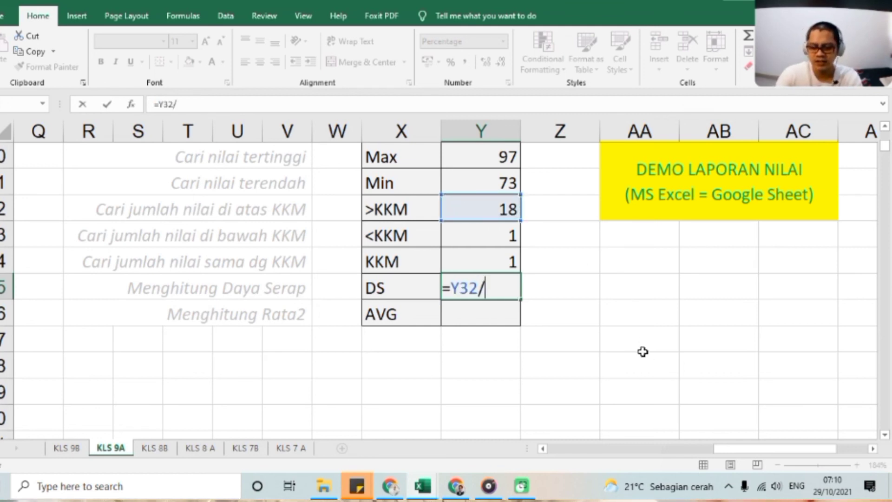
text(20)
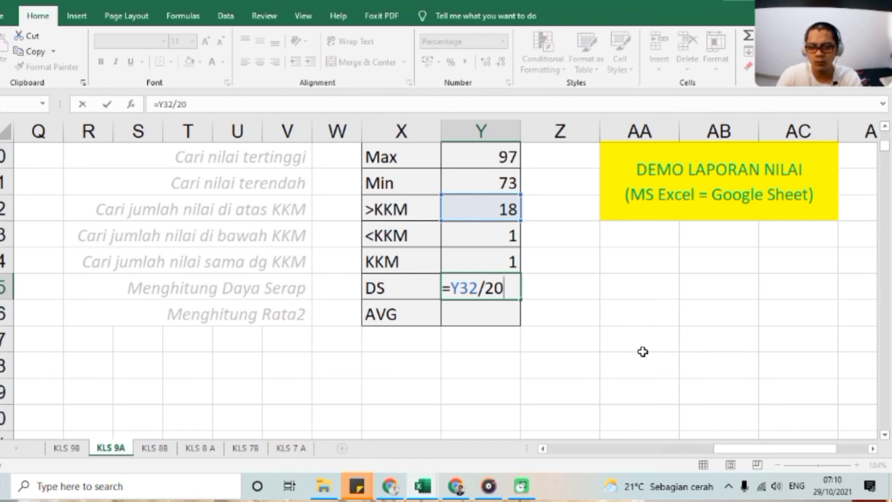
key(Return)
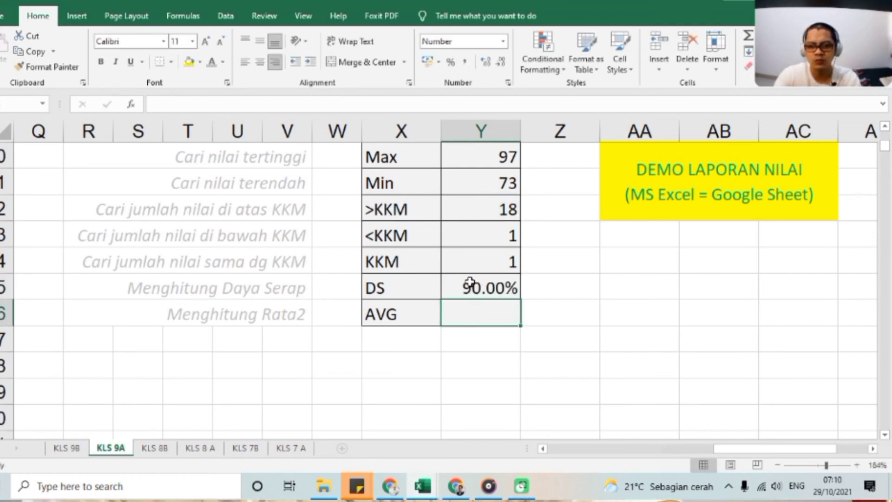
Enter an AVERAGE formula in Y36 beside AVG to average all the grades in the PTS column, starting from Y7.
click(471, 282)
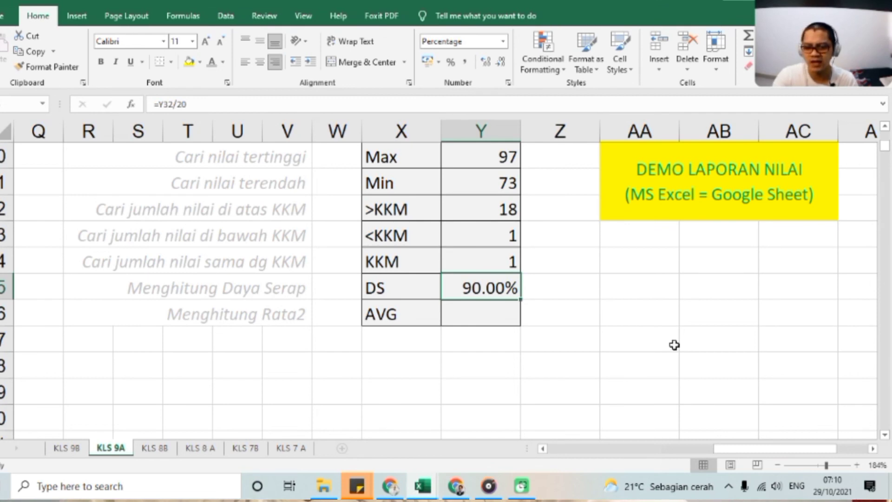
click(486, 321)
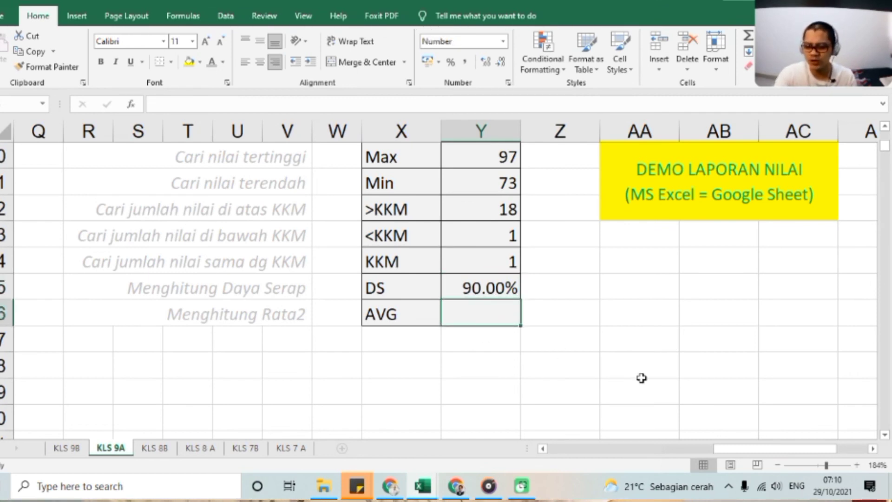
text(=)
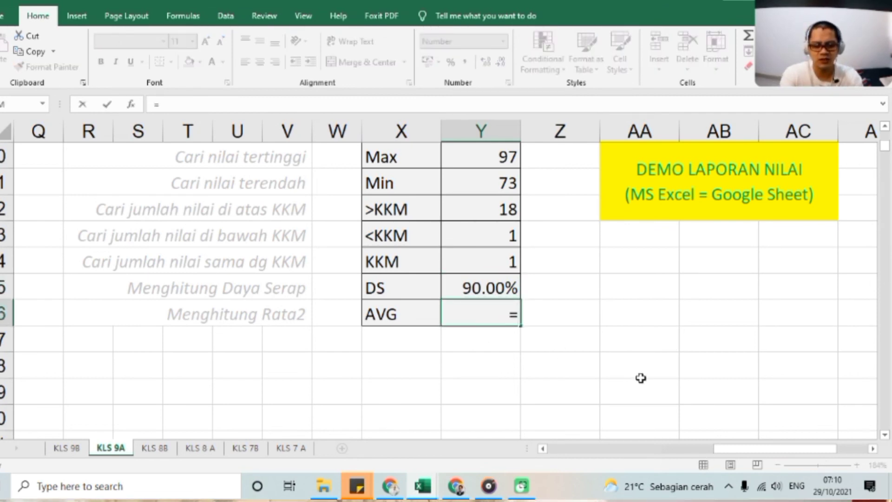
text(average()
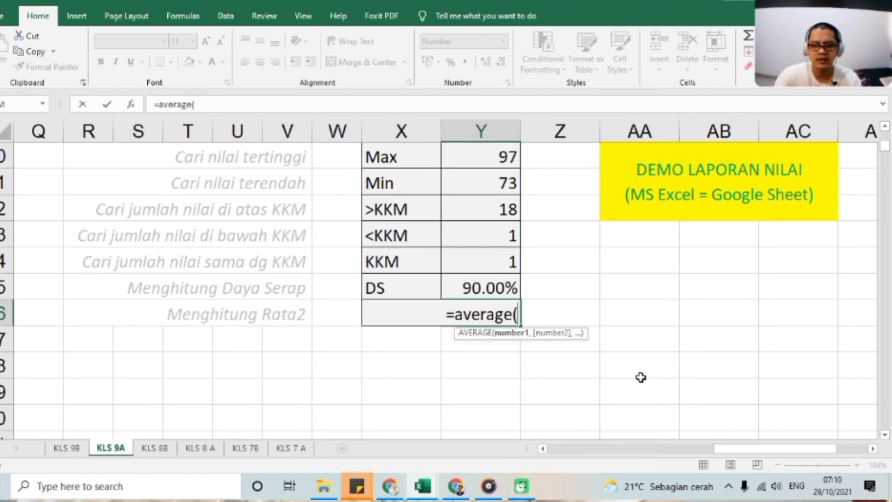
scroll(502, 275, up, 10)
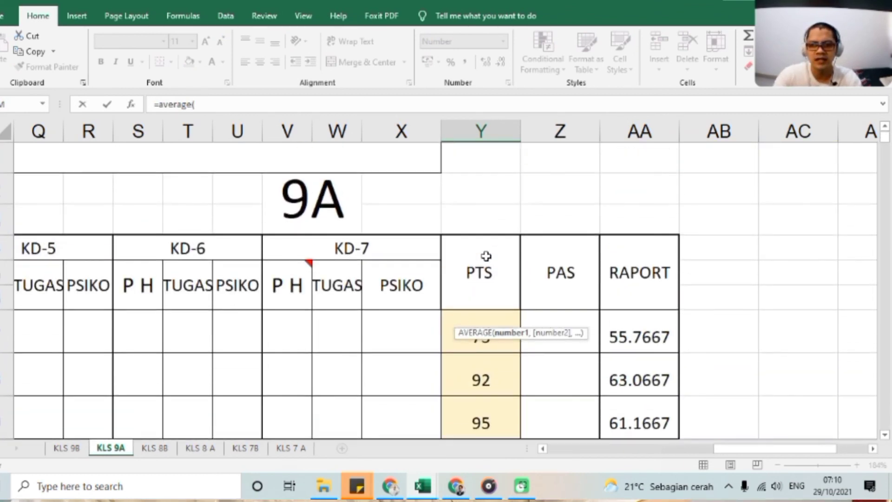
scroll(487, 256, down, 2)
scroll(496, 176, up, 1)
drag(486, 240, 483, 414)
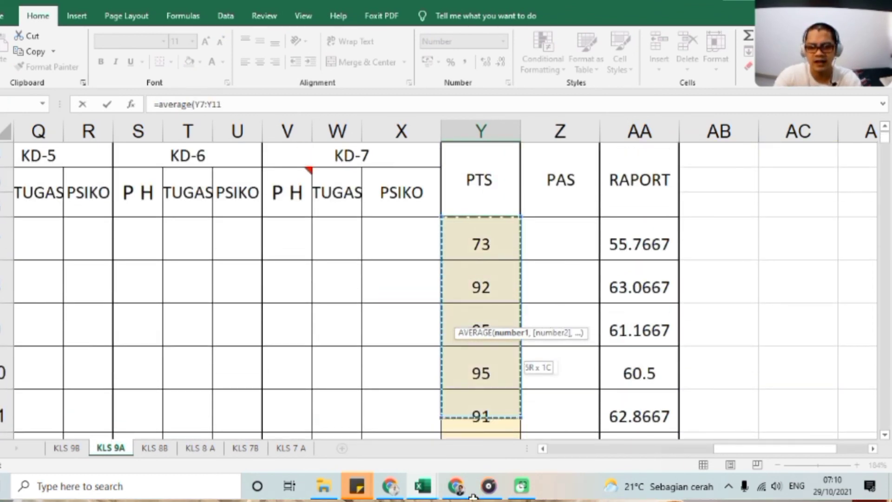
drag(473, 497, 488, 374)
key(Return)
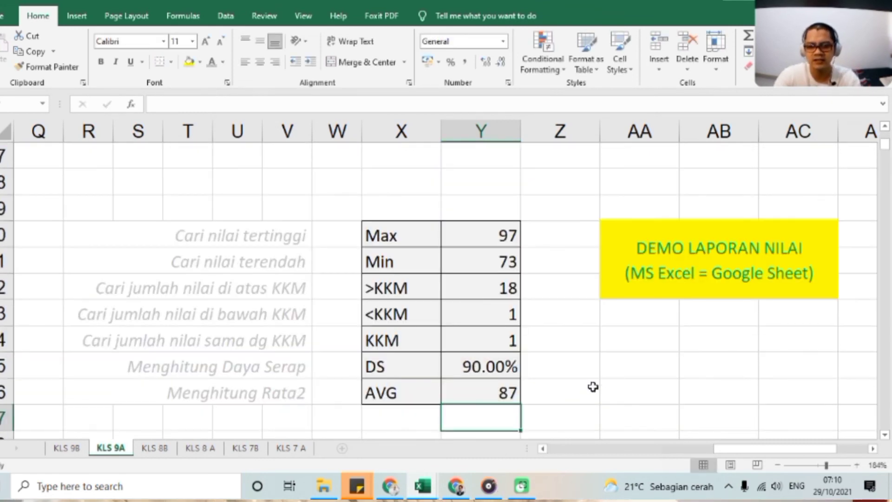
click(503, 392)
click(627, 410)
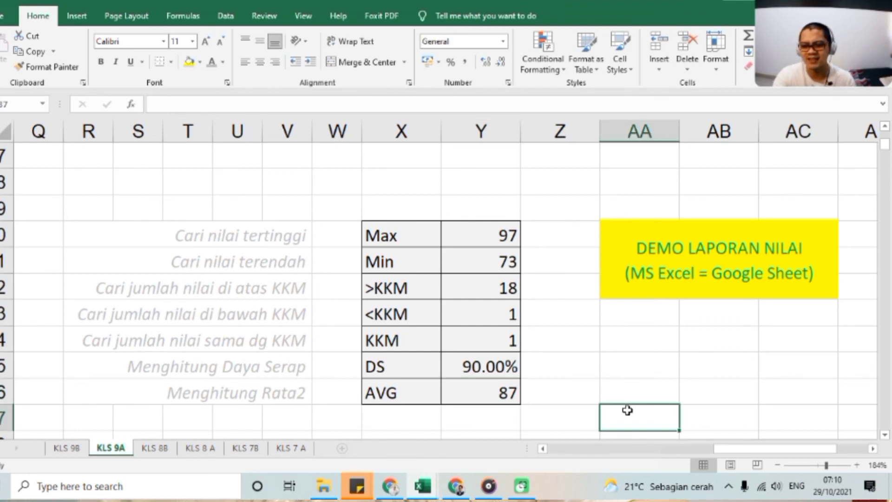
click(656, 355)
click(660, 344)
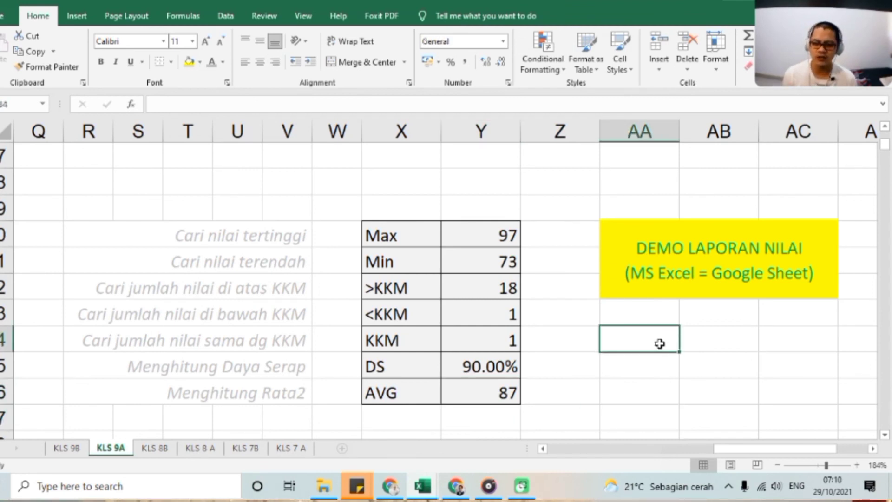